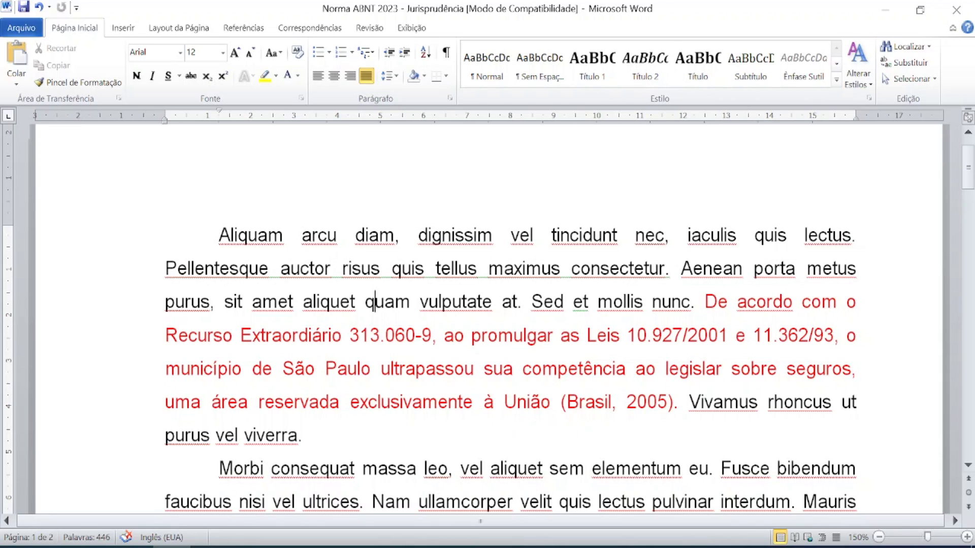
Review the red paraphrased citation of the court ruling in the document's first paragraph.
scroll(487, 330, "down", 2)
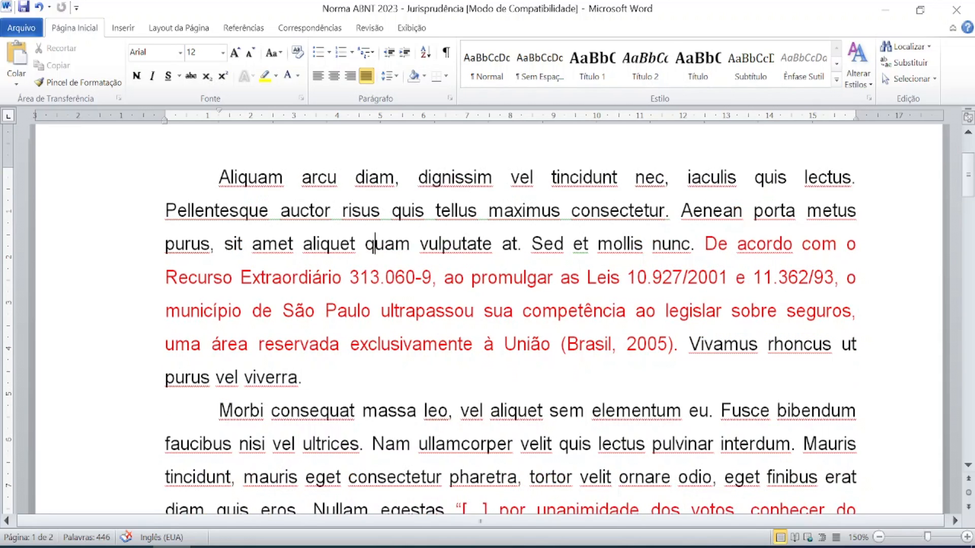
scroll(488, 330, "down", 3)
scroll(487, 330, "up", 6)
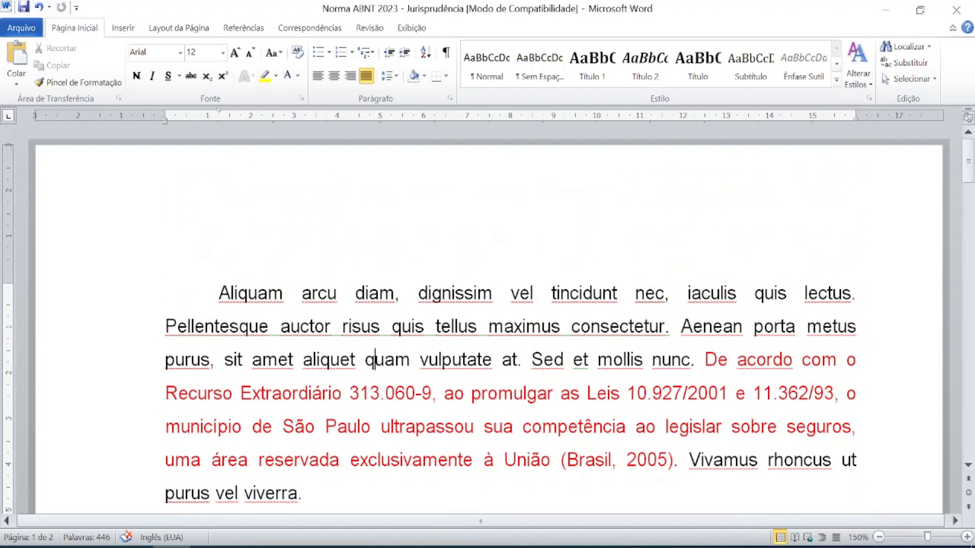
key("ctrl")
key("ctrl")
Switch to the STF ruling PDF in Acrobat and examine the court name and case heading on page 1.
left_click(169, 509)
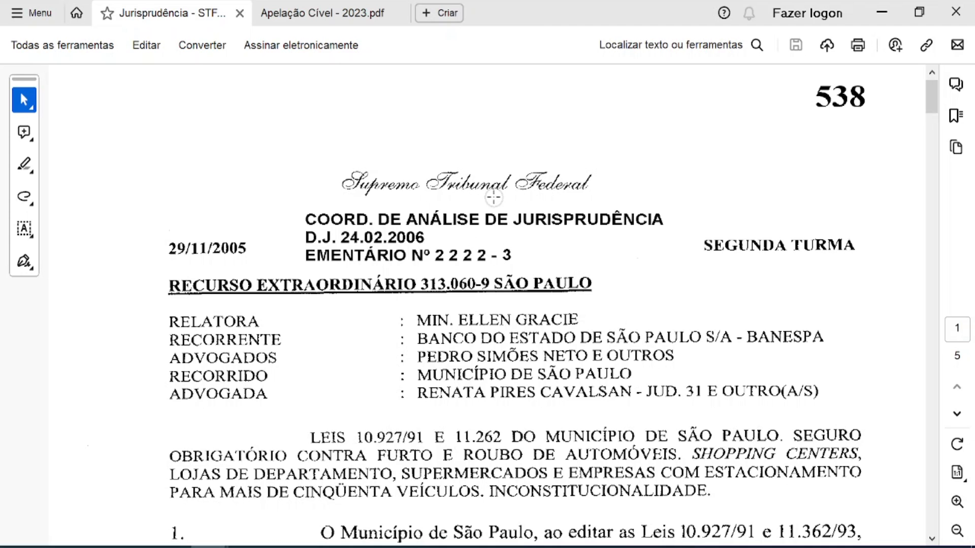
scroll(443, 335, "down", 1)
scroll(443, 335, "down", 1)
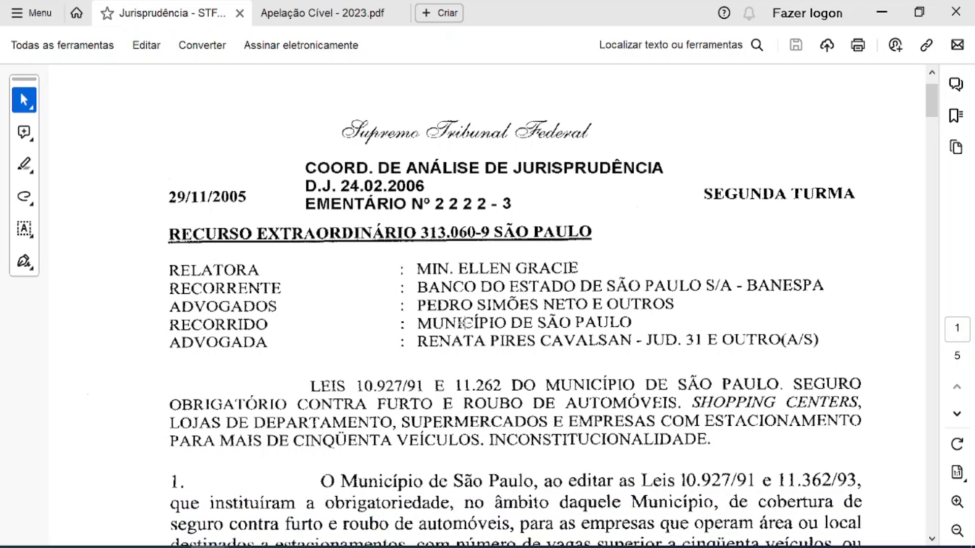
key("ctrl")
key("ctrl")
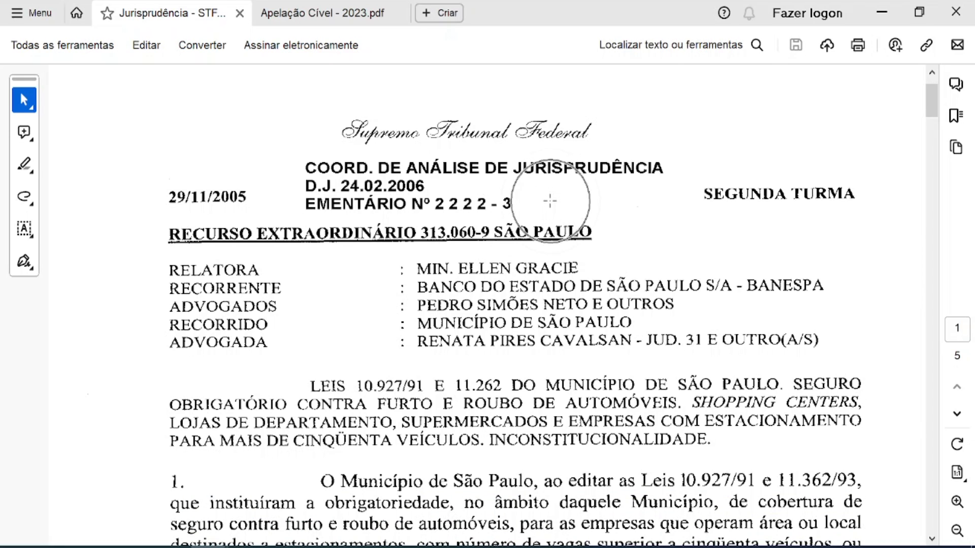
key("ctrl")
key("ctrl")
key("ctrl")
key("ctrl")
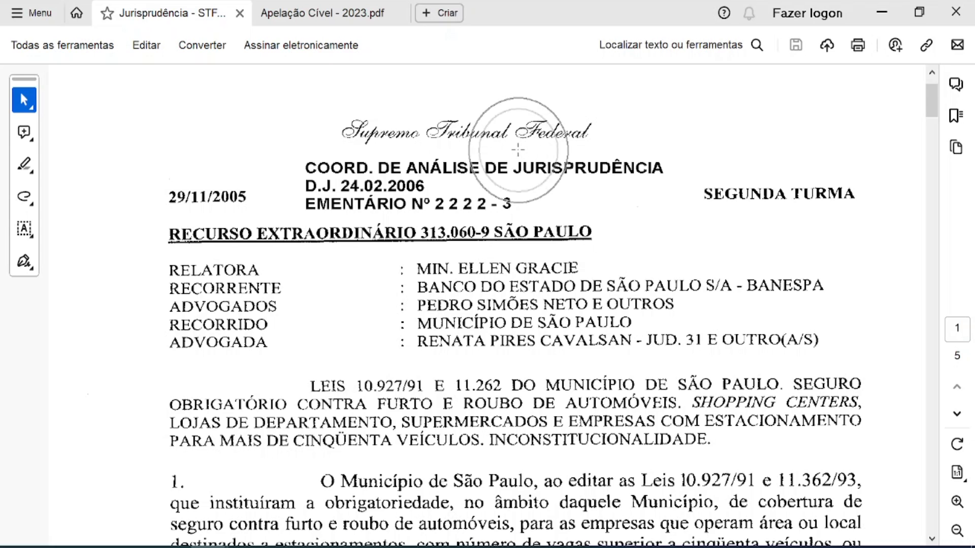
key("ctrl")
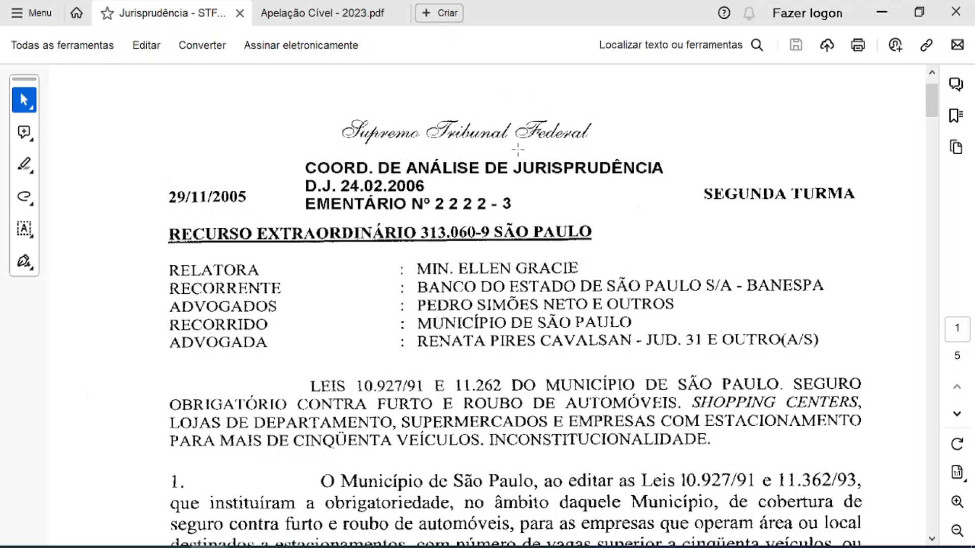
key("ctrl")
key("ctrl")
key("ctrl")
key("ctrl")
key("ctrl")
key("ctrl")
Examine the parties and the summary of the STF ruling on page 1 as source data for the citation.
scroll(518, 149, "down", 1)
scroll(517, 149, "down", 1)
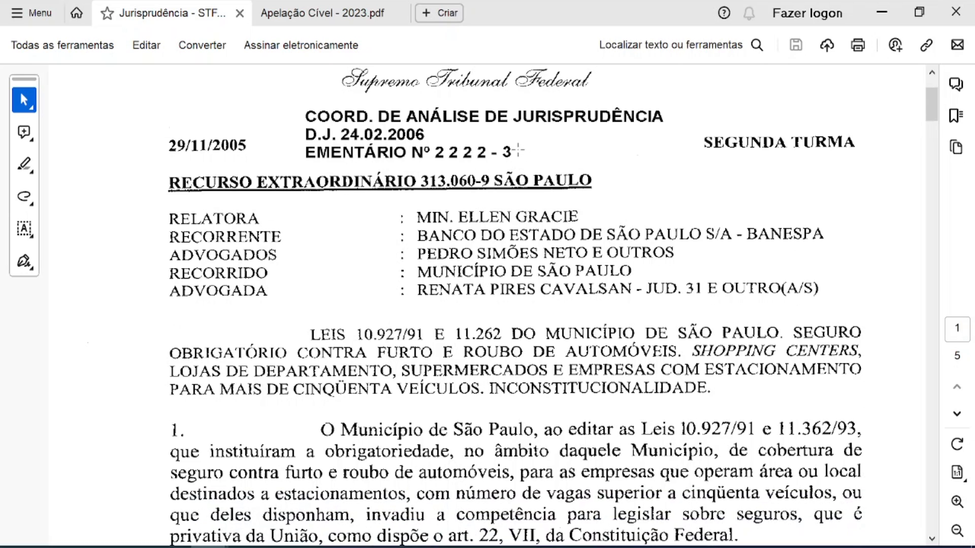
scroll(518, 148, "down", 1)
scroll(518, 149, "up", 3)
scroll(518, 148, "up", 2)
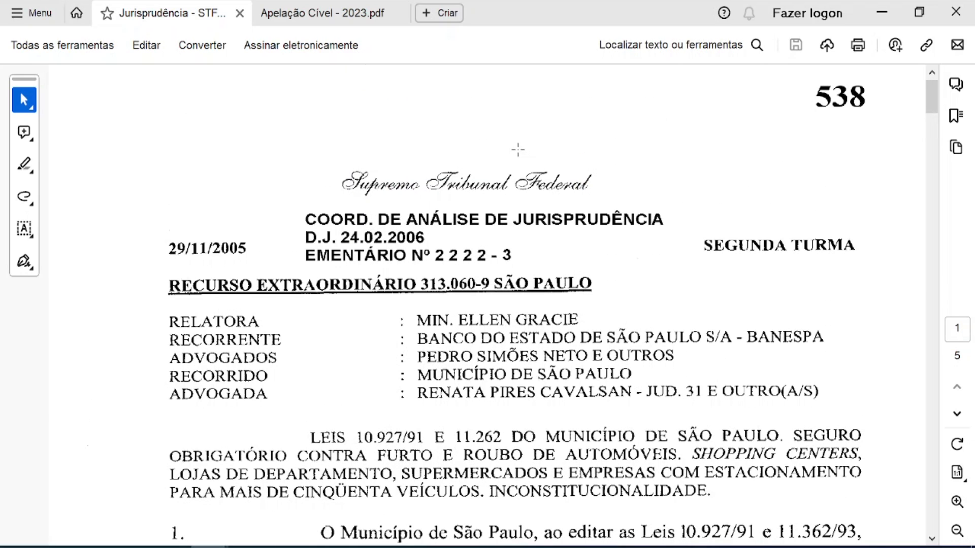
scroll(518, 149, "up", 1)
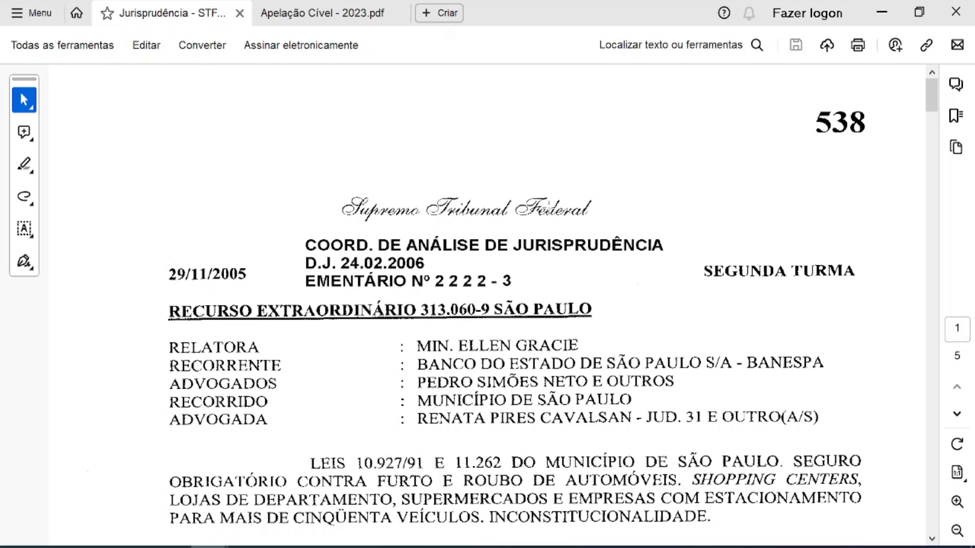
key("ctrl")
key("ctrl")
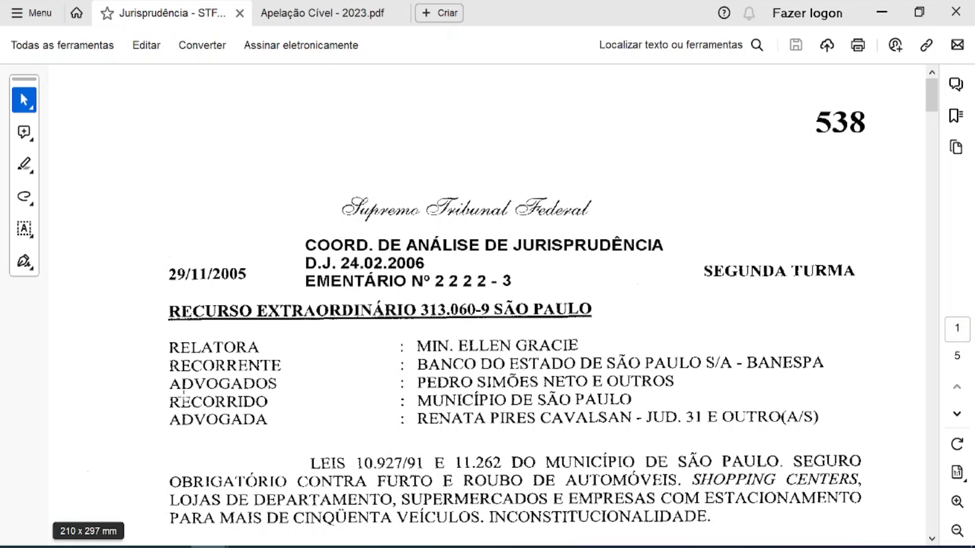
Switch back to Word and compare the first paragraph's indirect citation with the heading of the STF ruling PDF.
left_click(172, 547)
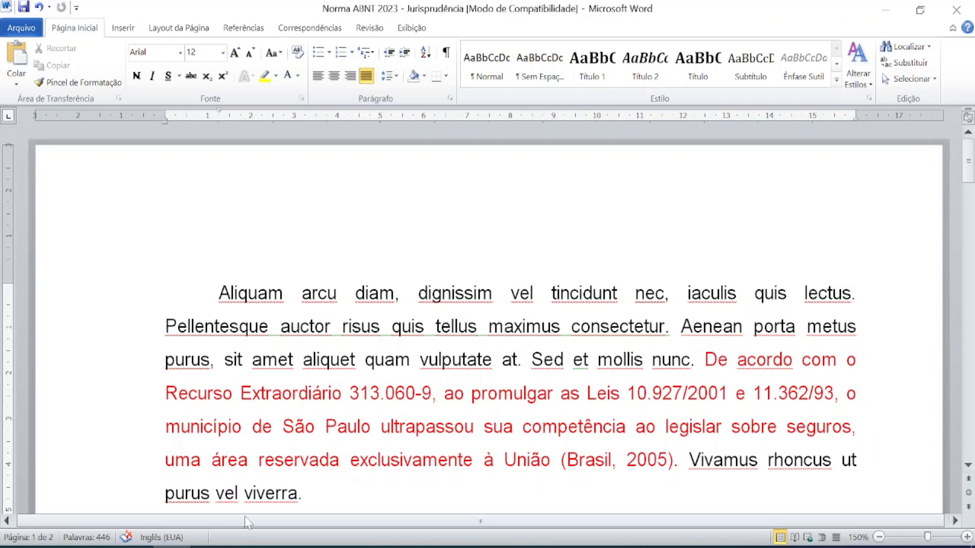
mouse_move(209, 547)
left_click(129, 508)
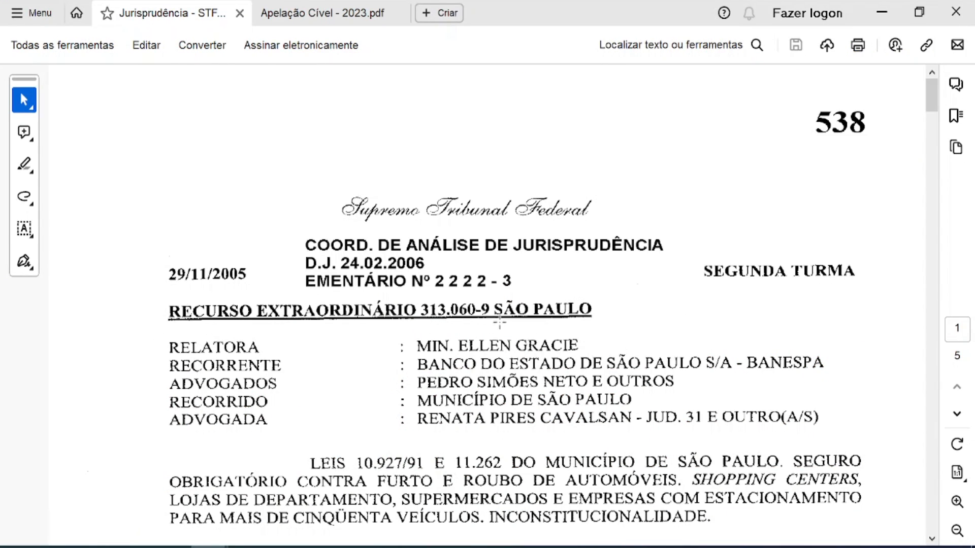
key("ctrl")
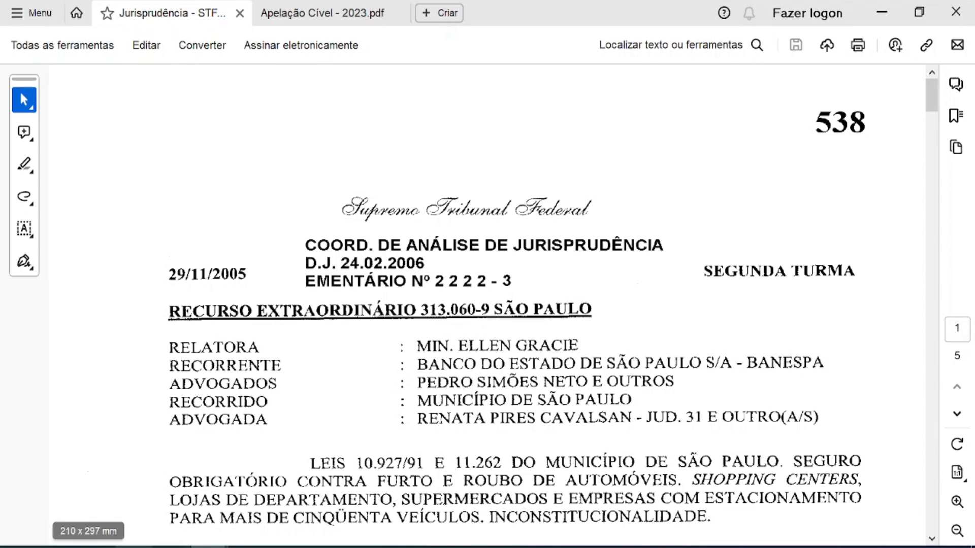
left_click(171, 547)
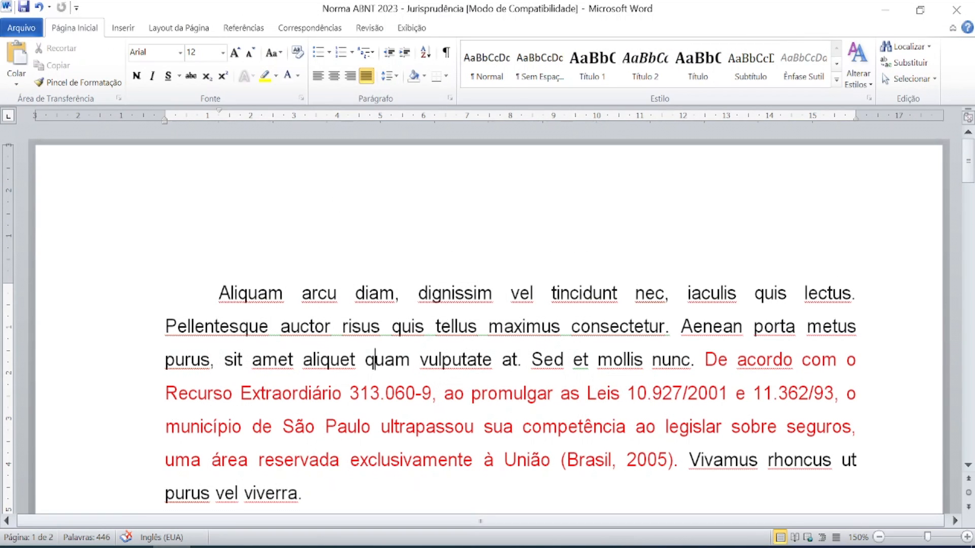
key("ctrl")
Look at the second paragraph's short direct quotation, then check the first page of the STF ruling PDF against it.
scroll(508, 325, "down", 3)
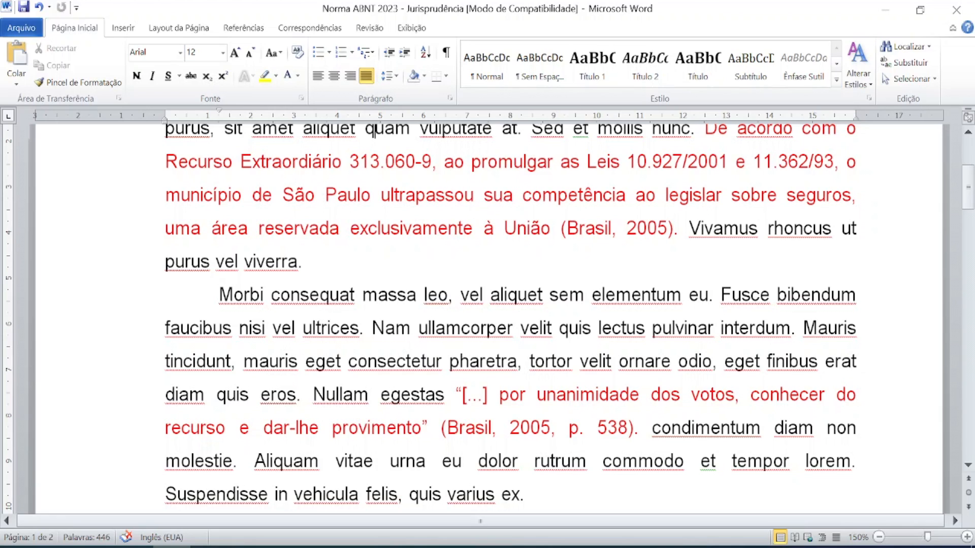
mouse_move(209, 546)
left_click(154, 492)
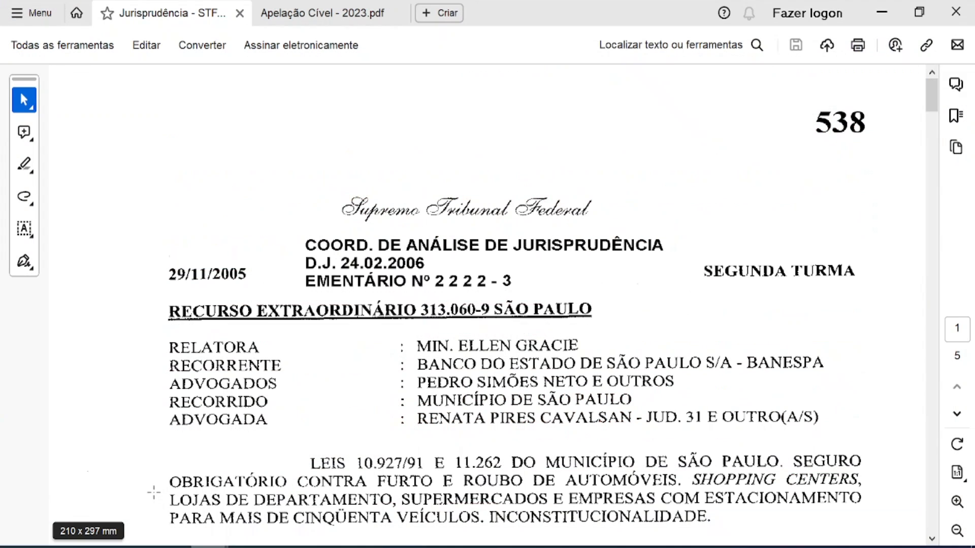
scroll(427, 429, "down", 1)
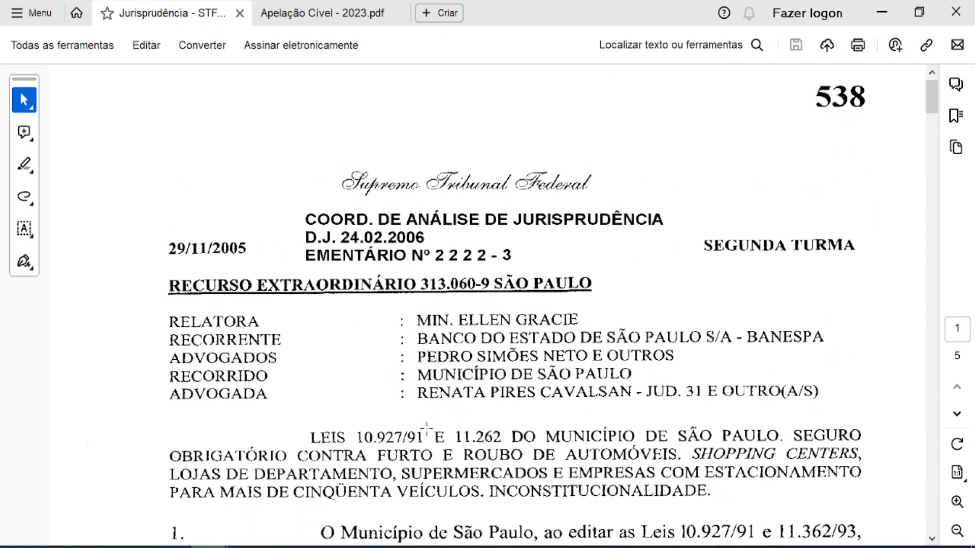
scroll(426, 429, "down", 1)
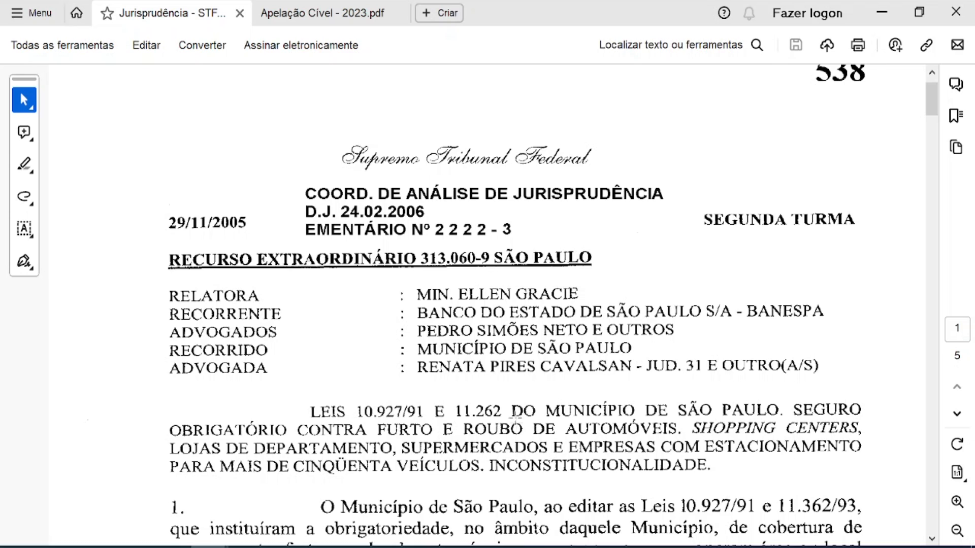
scroll(510, 387, "up", 1)
scroll(510, 388, "up", 1)
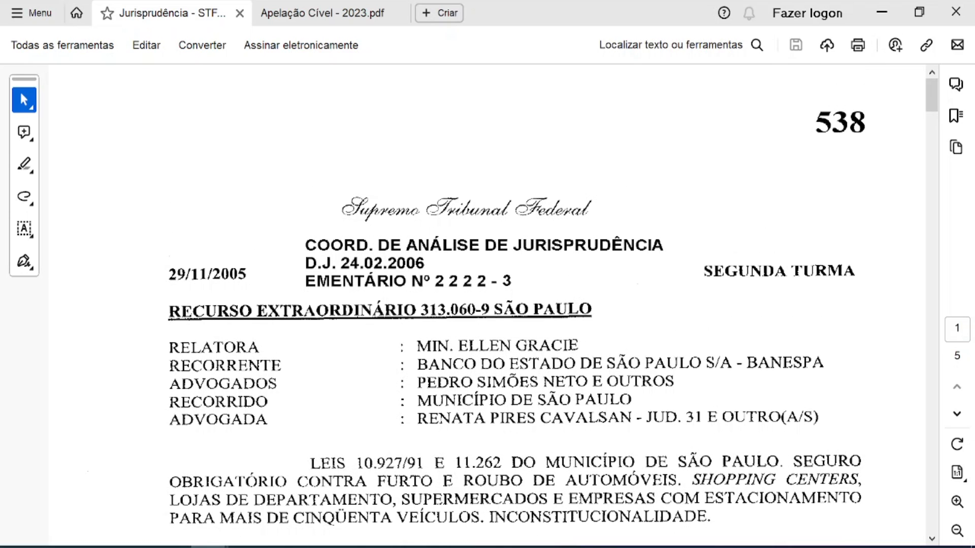
In the Word document, examine the short direct quotation's quotation marks, bracketed omission and author, year and page reference.
left_click(172, 547)
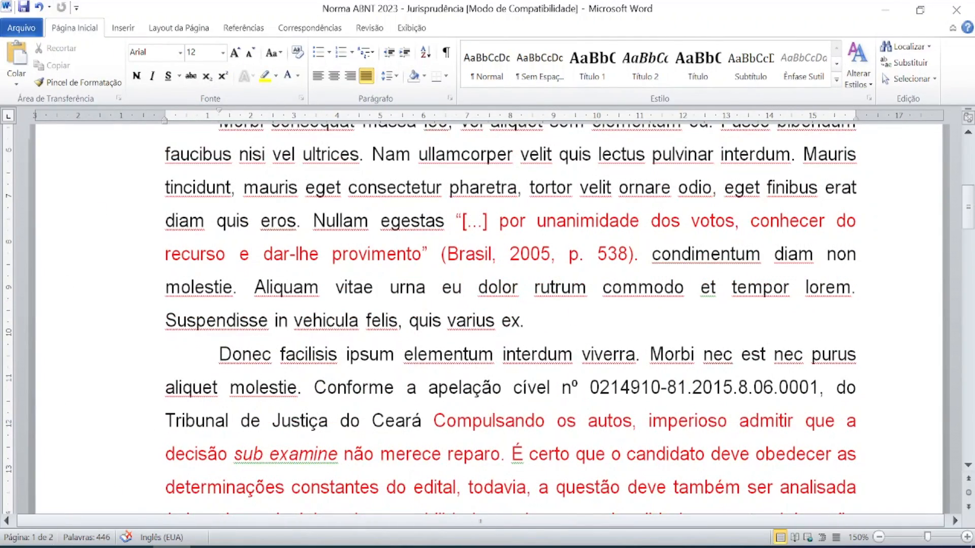
key("ctrl")
key("ctrl")
key("ctrl")
key("ctrl")
left_click(472, 220)
key("ctrl")
key("ctrl")
left_click(463, 221)
left_click(428, 255)
left_click(466, 255)
left_click(530, 254)
left_click(584, 254)
key("ctrl")
Switch to the STF ruling PDF and check the page number printed on its first page.
mouse_move(209, 547)
left_click(147, 518)
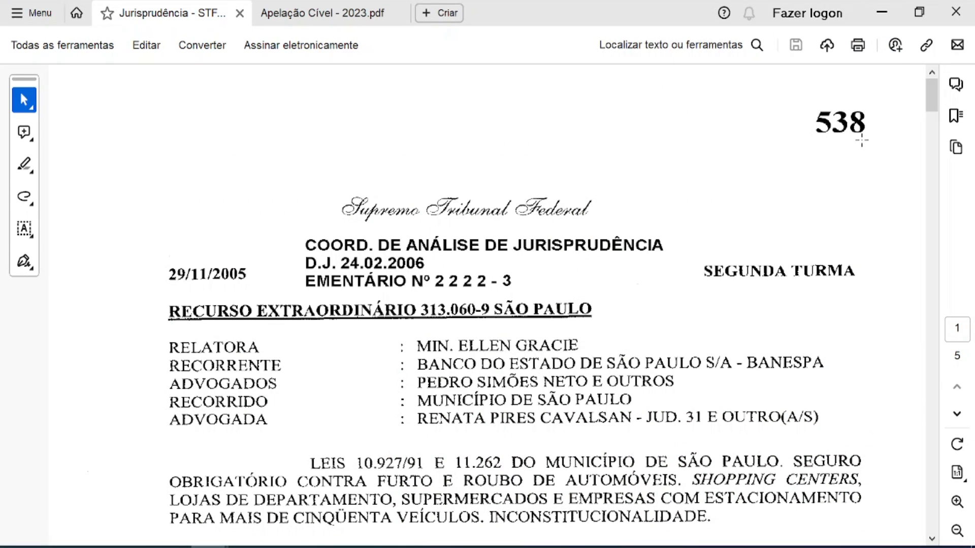
key("ctrl")
key("ctrl")
scroll(488, 348, "down", 1)
scroll(488, 348, "up", 1)
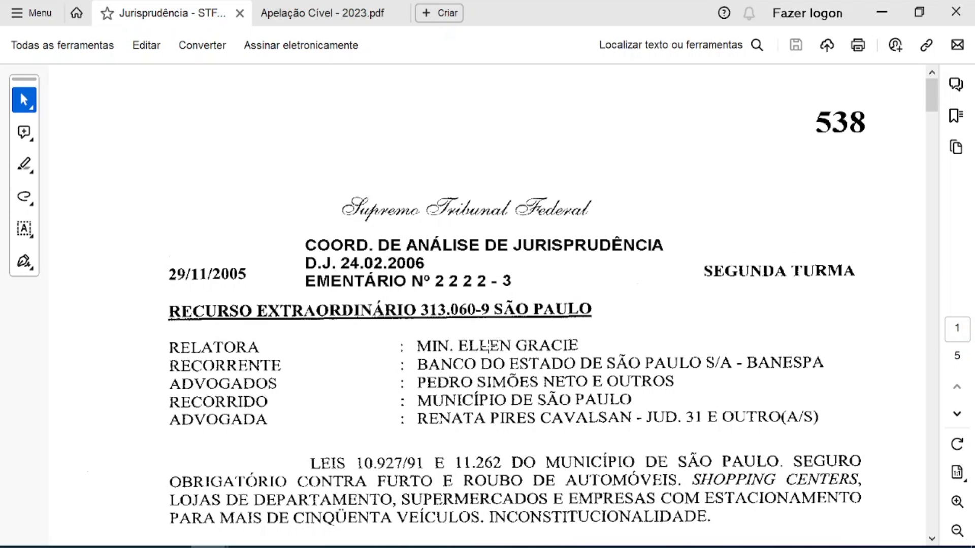
Show the Apelação Cível PDF and examine the issuing court in its first-page header.
left_click(487, 348)
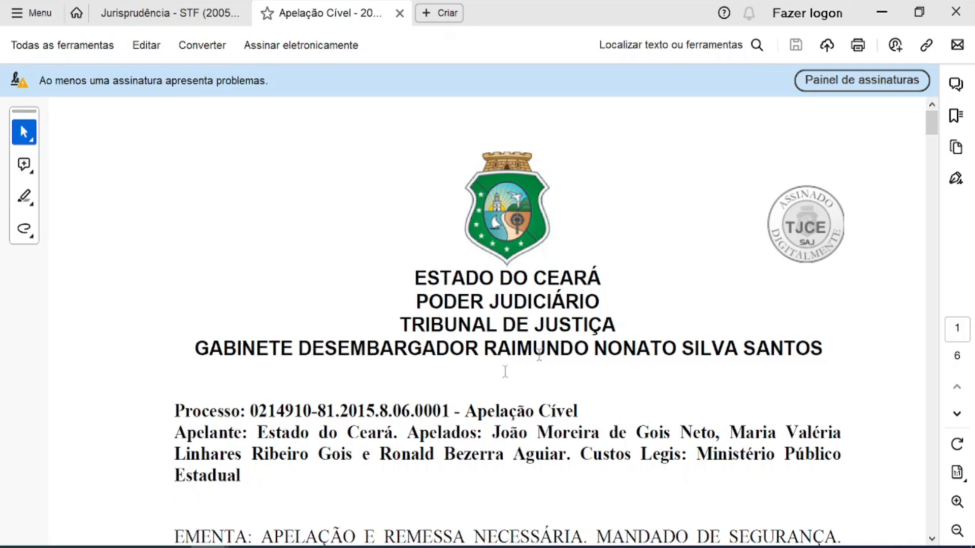
left_click(514, 328)
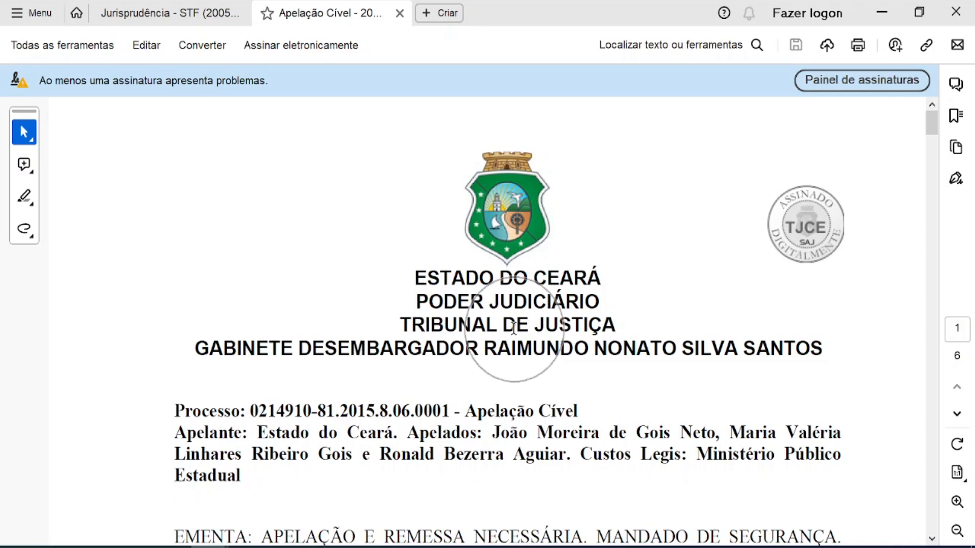
left_click(494, 325)
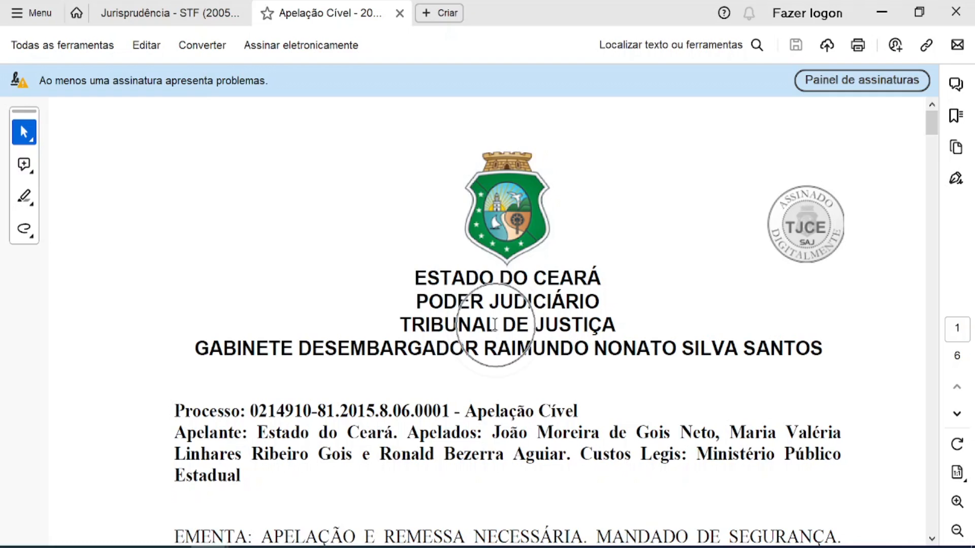
left_click(494, 325)
left_click(494, 325)
left_click(494, 325)
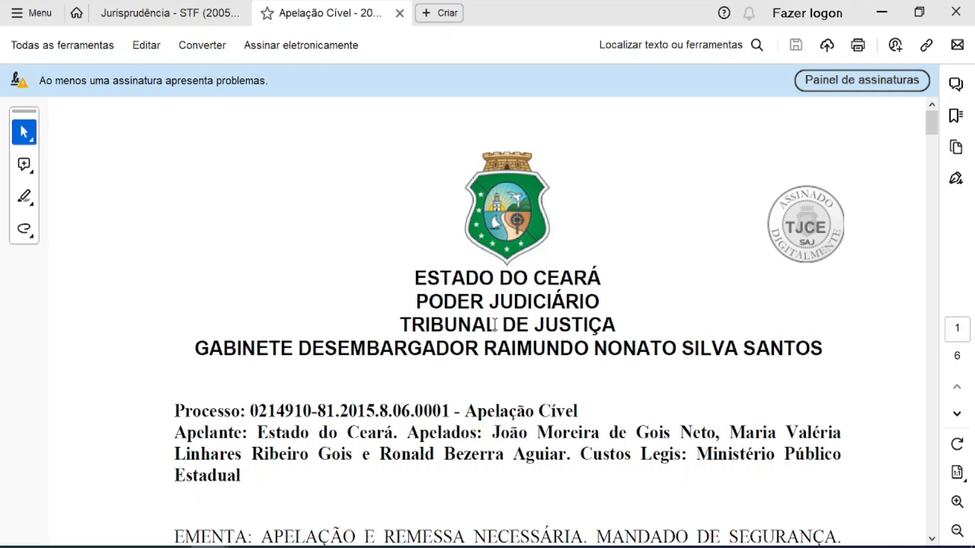
left_click(494, 325)
left_click(494, 325)
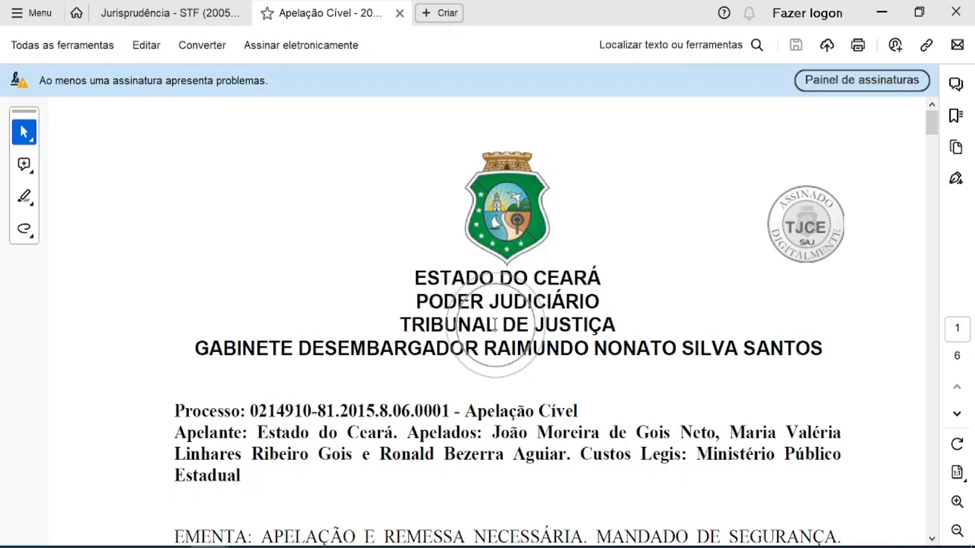
left_click(494, 325)
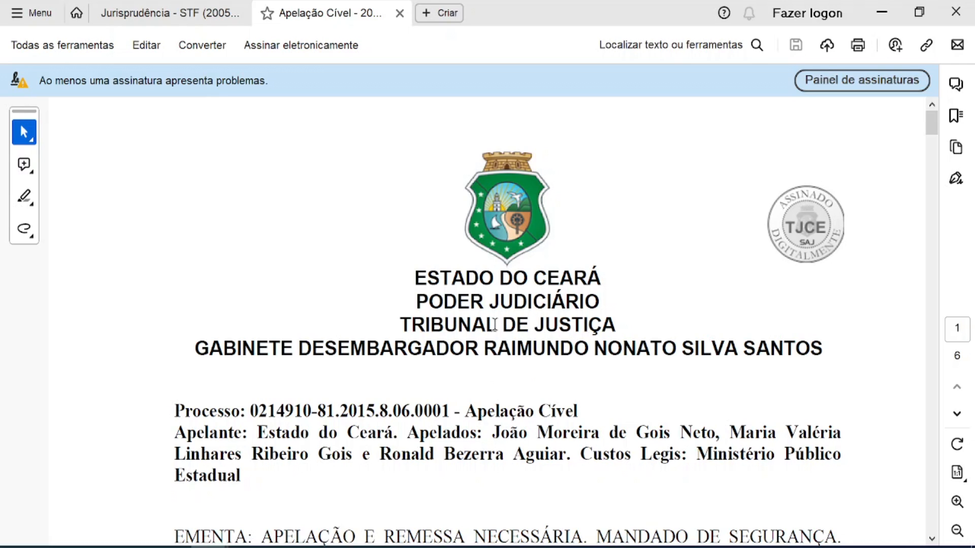
Go to page 4 of the Apelação Cível PDF and locate the yellow-highlighted passage quoted in the document.
scroll(494, 324, "down", 3)
scroll(495, 324, "down", 3)
scroll(494, 324, "down", 5)
scroll(495, 324, "down", 8)
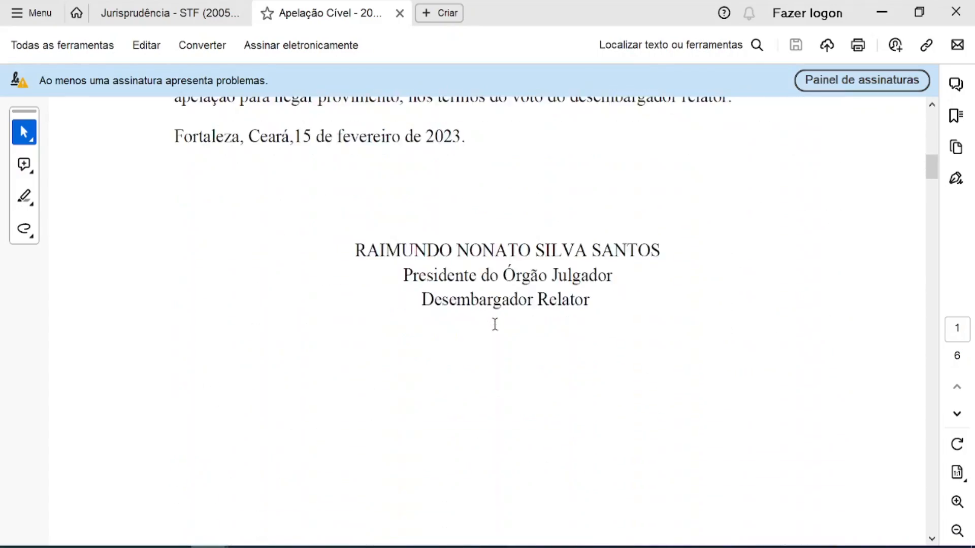
scroll(495, 324, "down", 8)
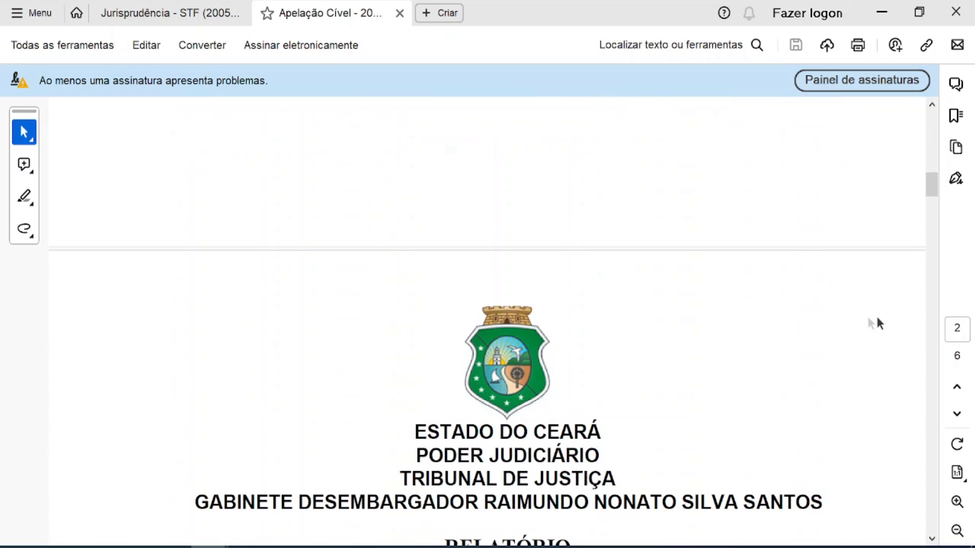
left_click(957, 329)
key("Return")
scroll(660, 380, "down", 2)
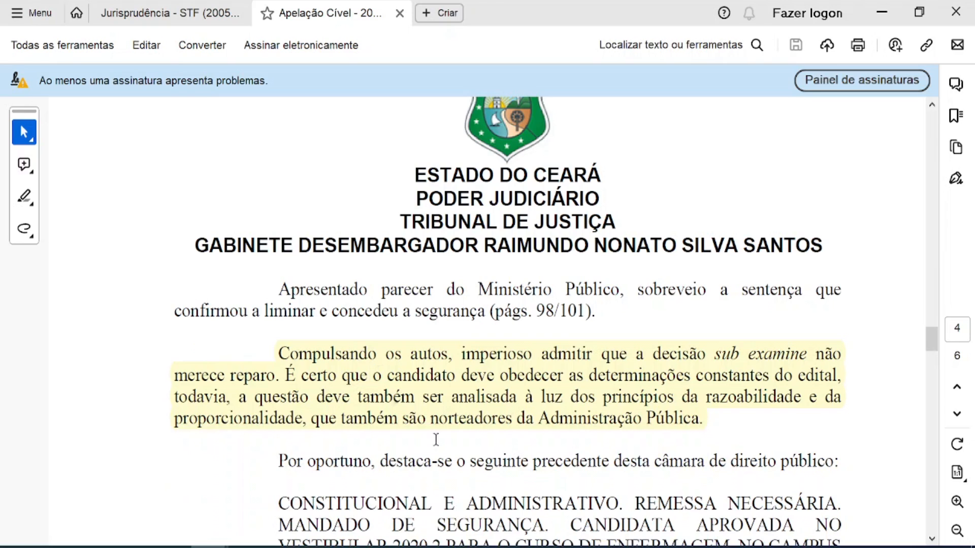
scroll(447, 396, "down", 2)
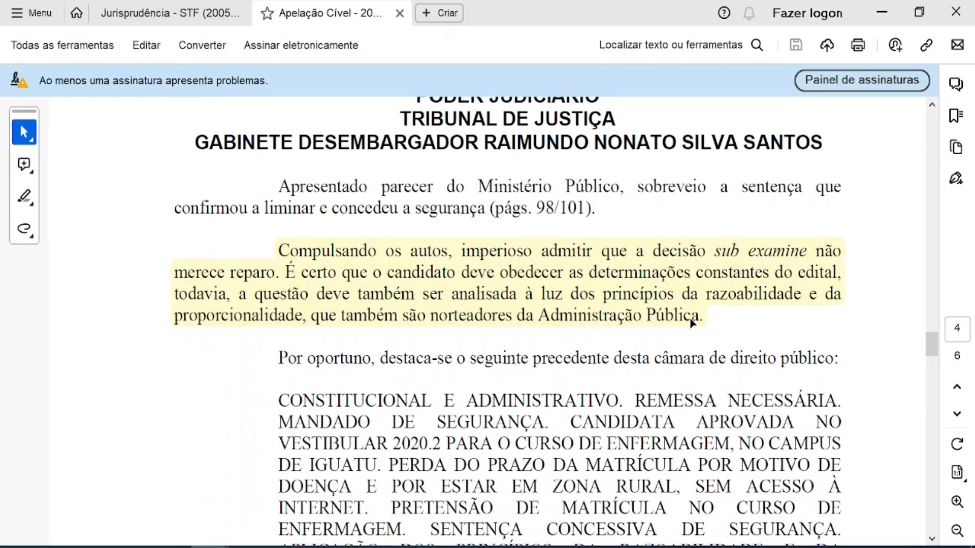
Check the court header on page 4 of the Apelação Cível PDF and the ruling's date on its last page.
key("ctrl")
key("ctrl")
scroll(527, 328, "up", 3)
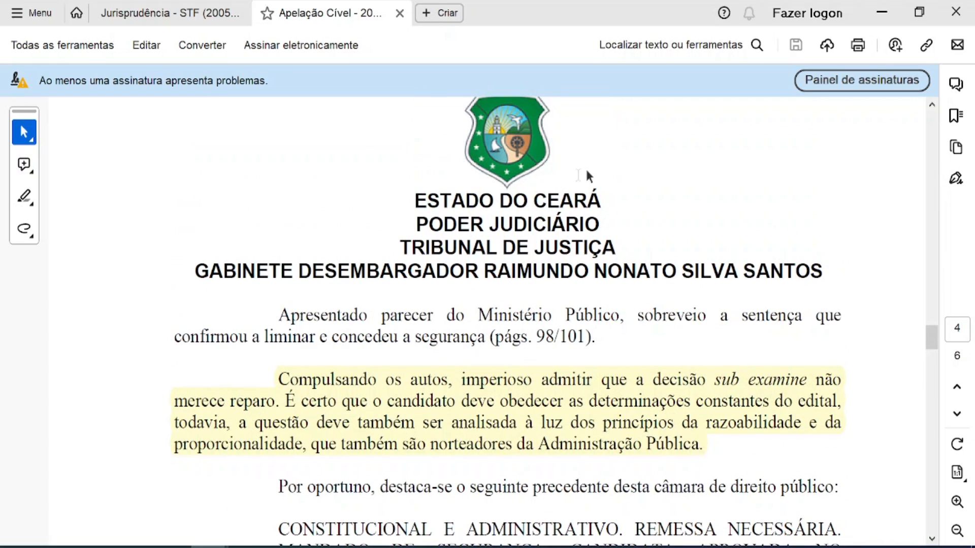
key("ctrl")
key("ctrl")
scroll(520, 418, "down", 15)
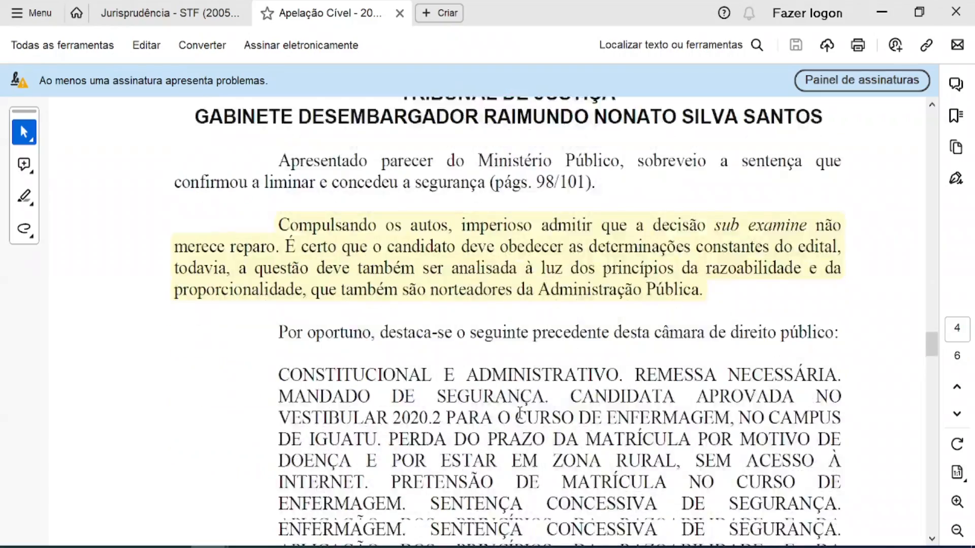
scroll(520, 412, "down", 15)
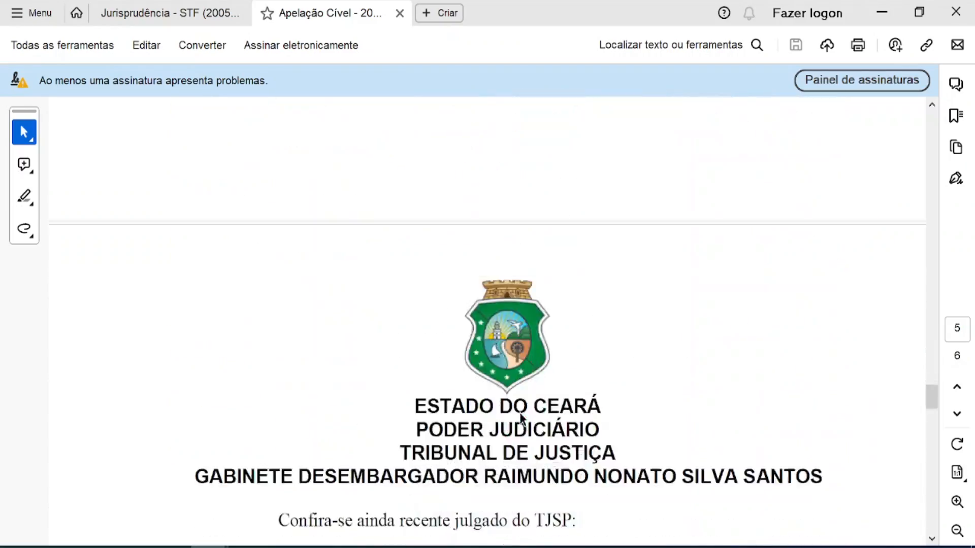
scroll(520, 412, "down", 15)
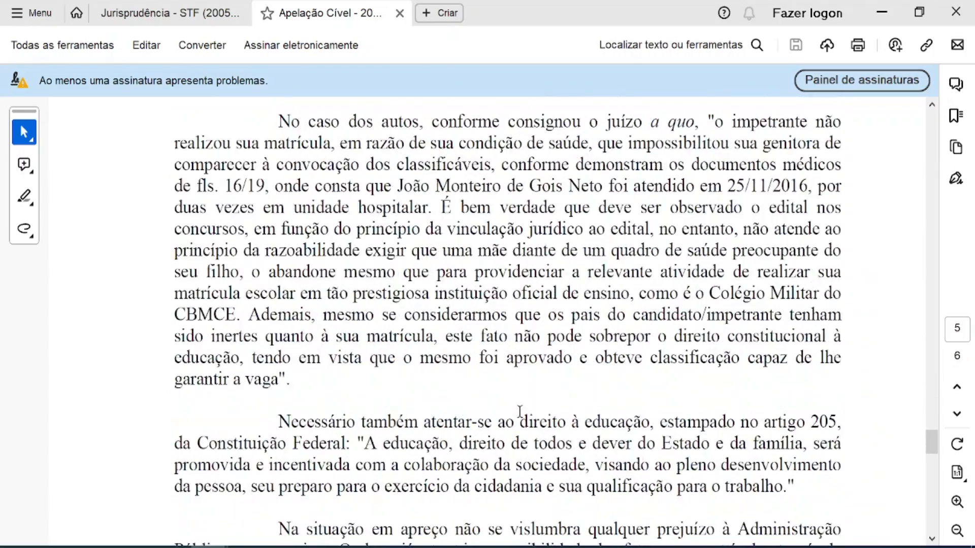
scroll(520, 411, "down", 15)
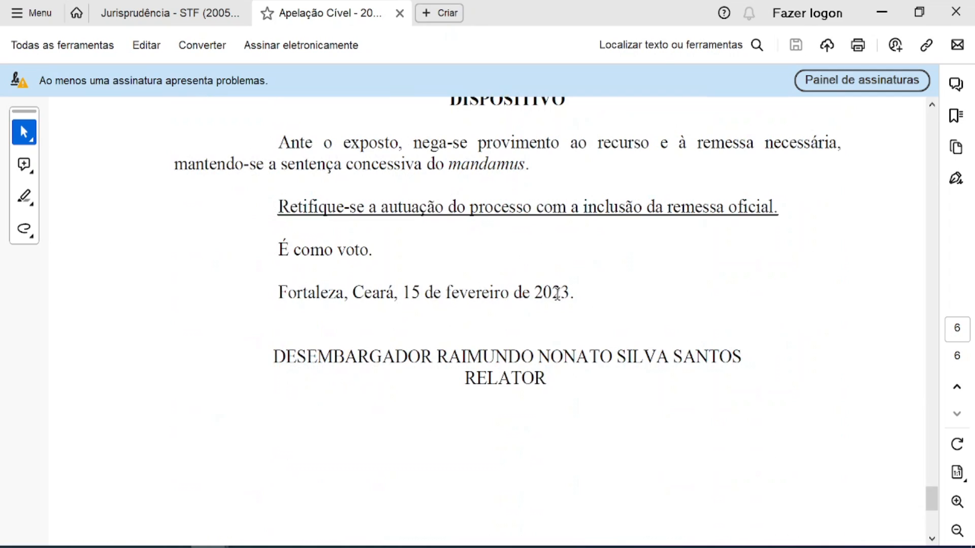
Return to the yellow-highlighted passage on page 4 of the Apelação Cível PDF.
scroll(506, 431, "up", 2)
scroll(506, 432, "up", 15)
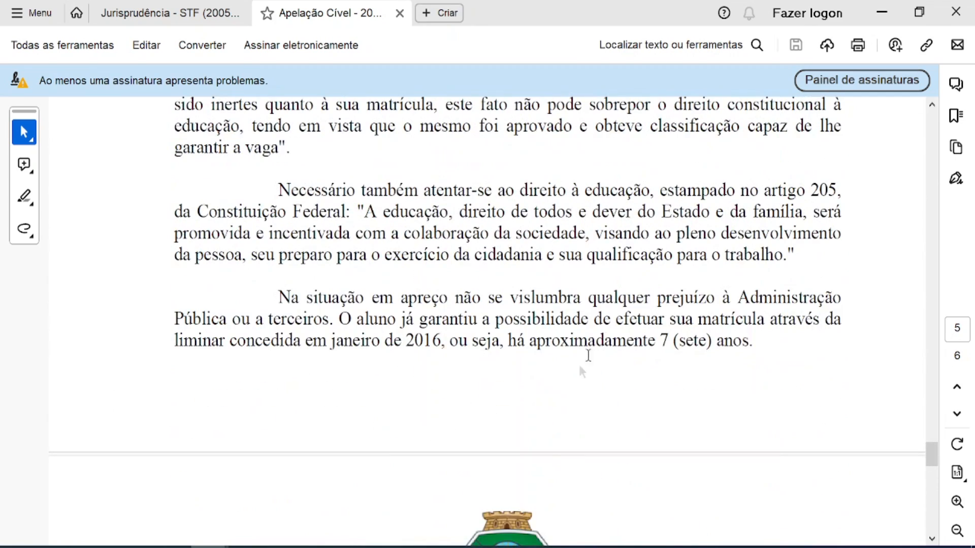
scroll(815, 355, "up", 5)
scroll(595, 386, "up", 10)
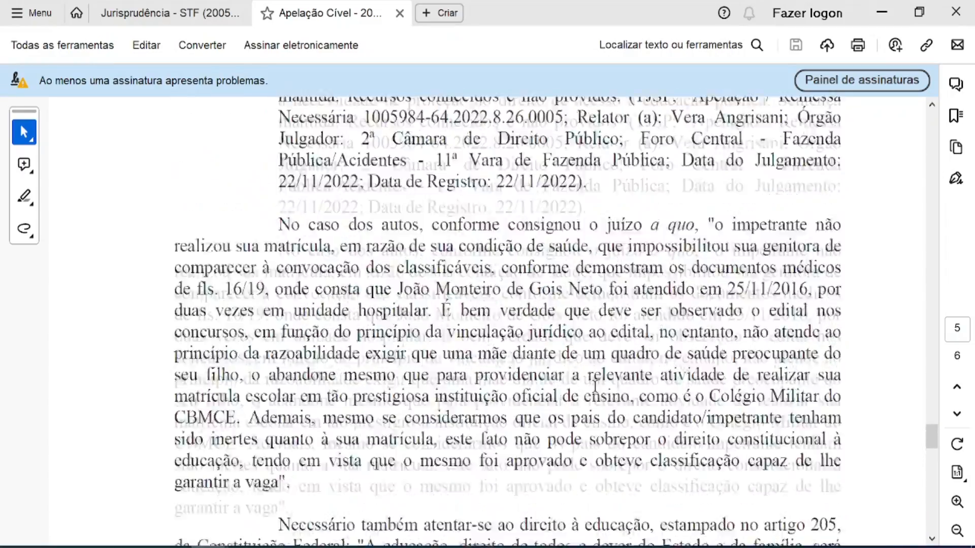
scroll(595, 386, "up", 15)
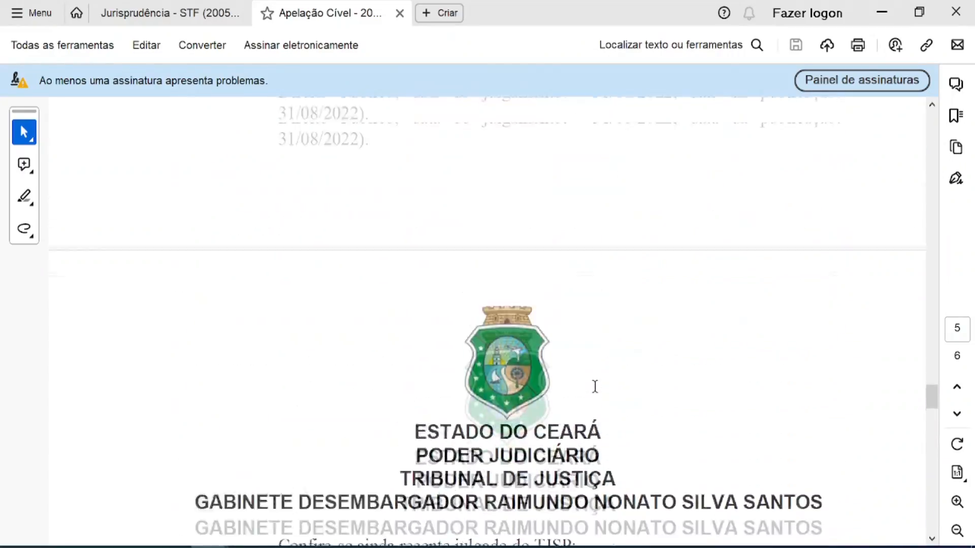
scroll(595, 386, "up", 6)
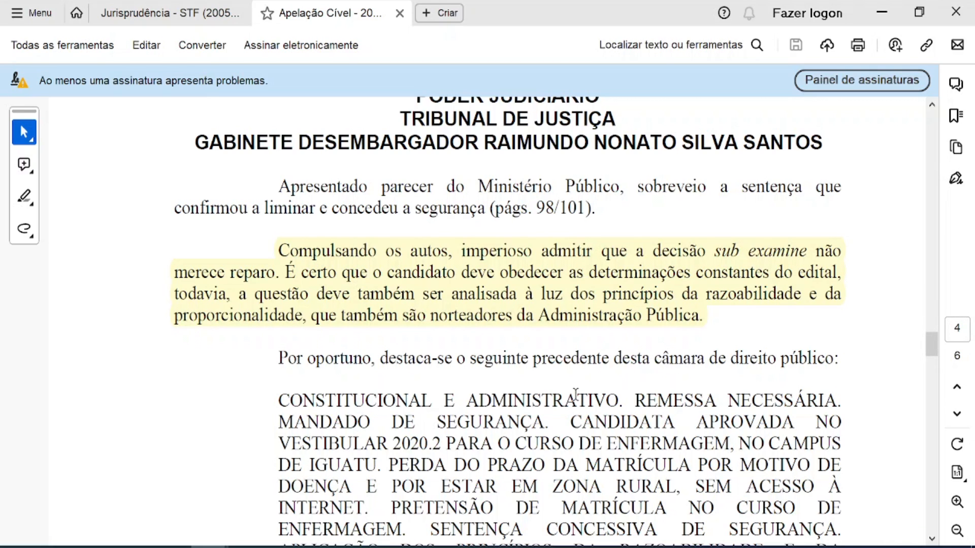
Switch to the Word document and check how many lines the red Apelação Cível quotation occupies.
scroll(576, 395, "up", 7)
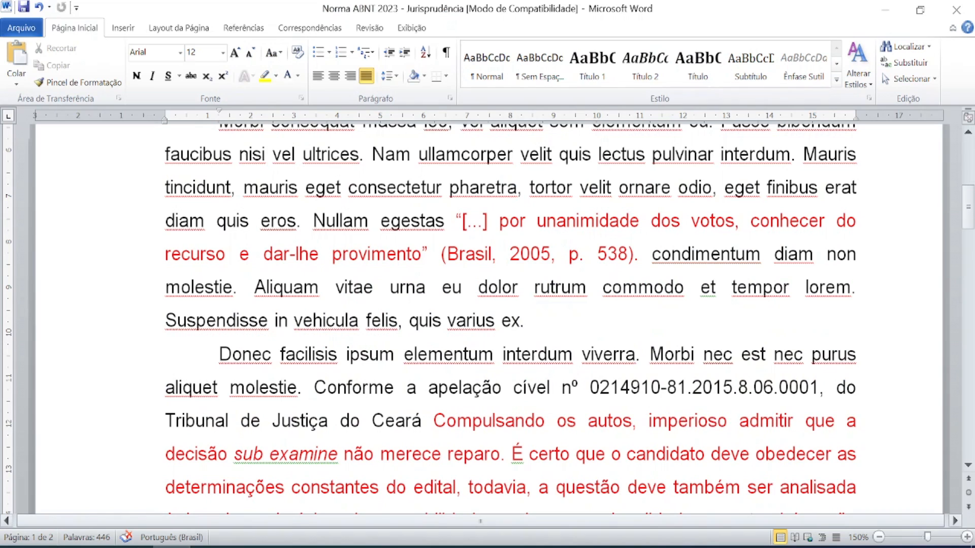
scroll(508, 305, "down", 4)
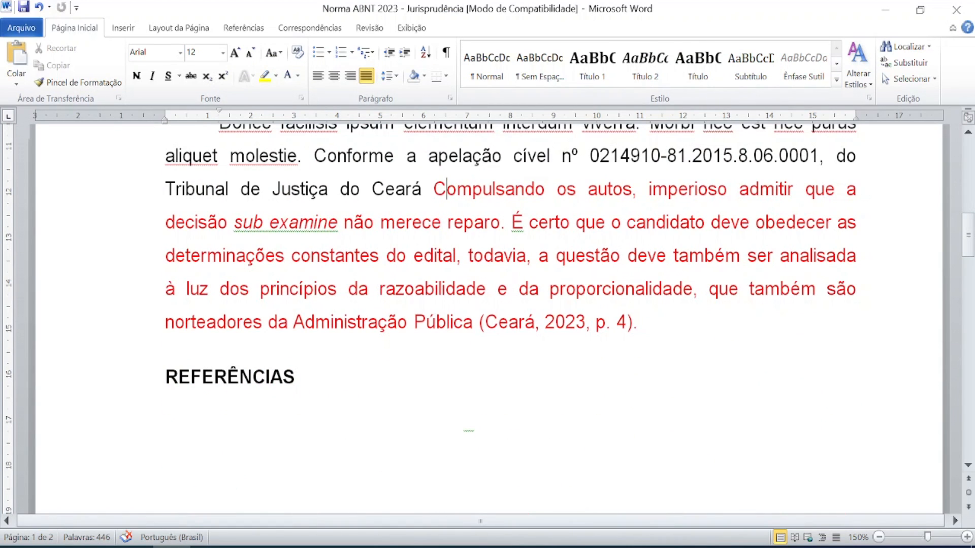
left_click(438, 256)
left_click(433, 189)
left_click(435, 256)
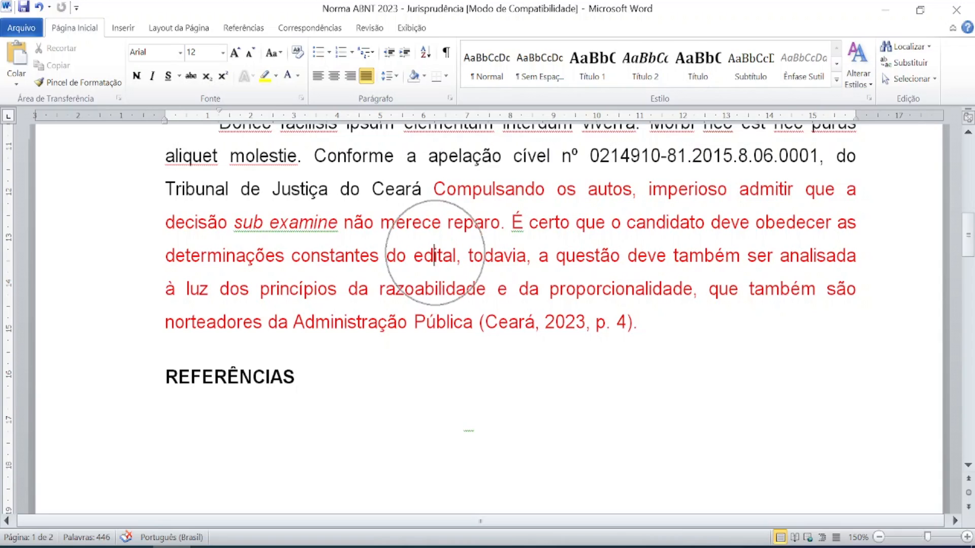
left_click(438, 288)
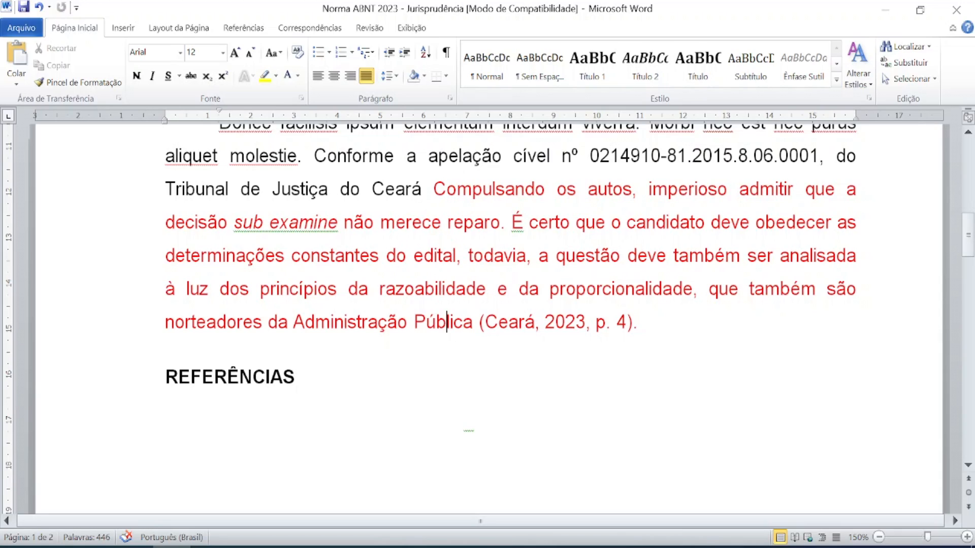
left_click(443, 321)
left_click(446, 322)
Put the quotation beginning "Compulsando os autos" in its own paragraph and end the introductory sentence with a period.
key("ctrl")
key("ctrl")
key("ctrl")
key("ctrl")
key("Return")
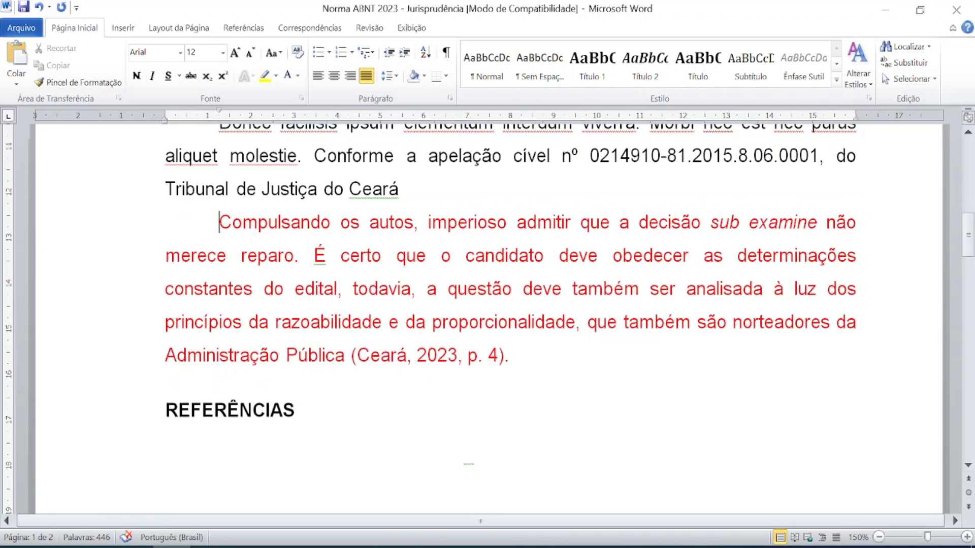
type(".")
Indent the entire long quotation, including its first line, 4 cm from the left margin.
left_click_drag(219, 222, 515, 361)
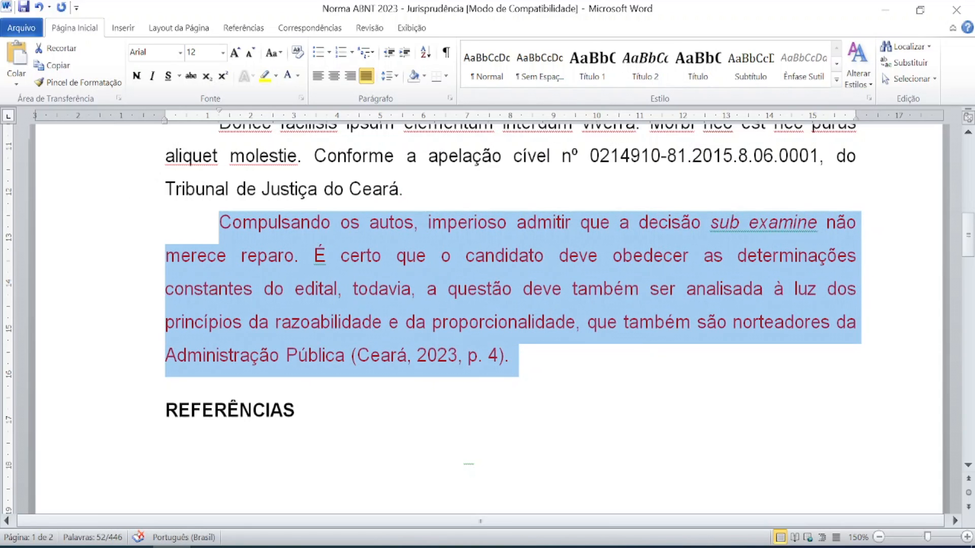
left_click_drag(220, 116, 338, 118)
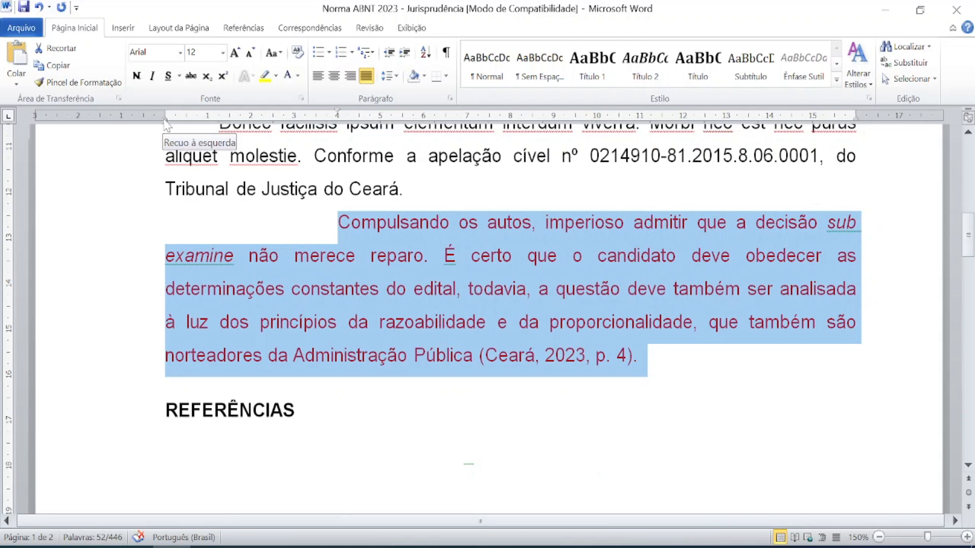
left_click_drag(165, 122, 338, 127)
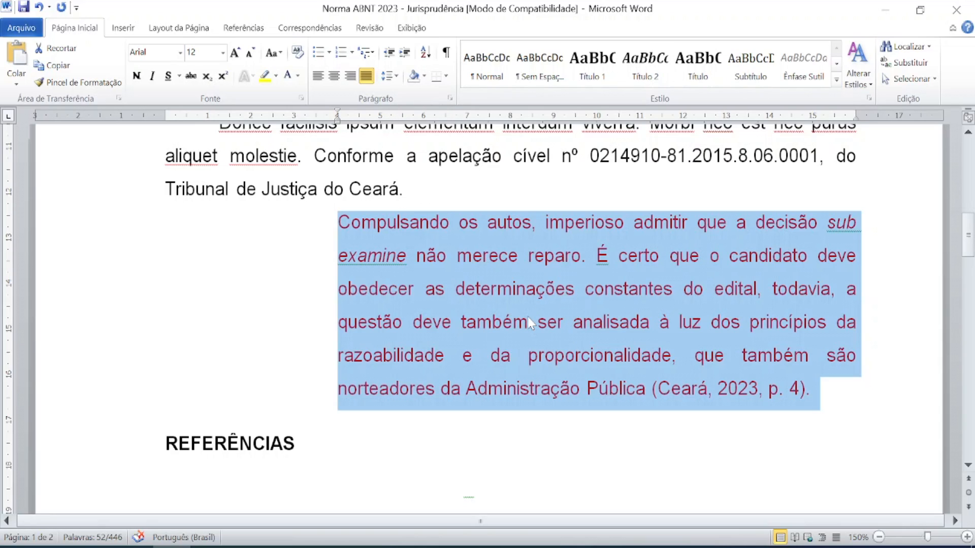
Set the long quotation's line spacing to 1.0 and its font size to 10.
left_click(397, 81)
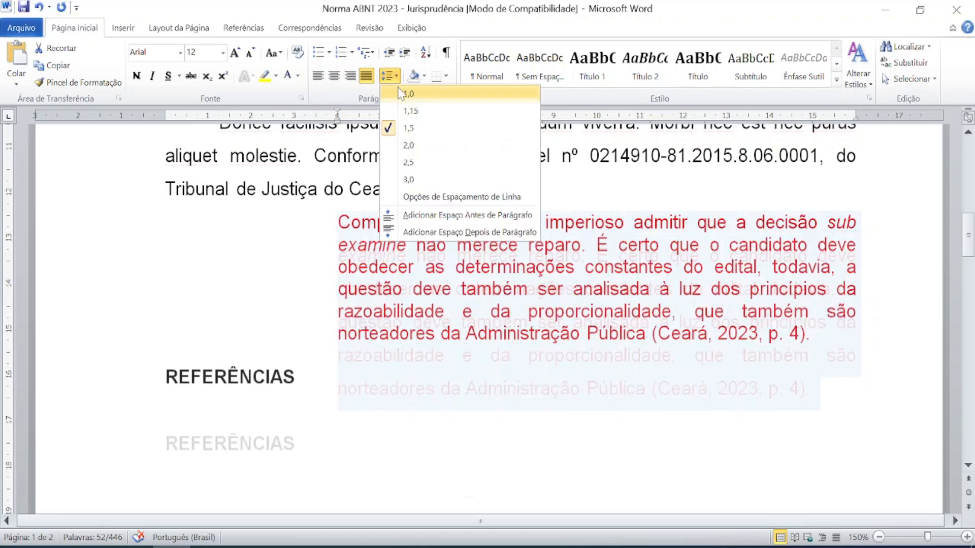
left_click(409, 94)
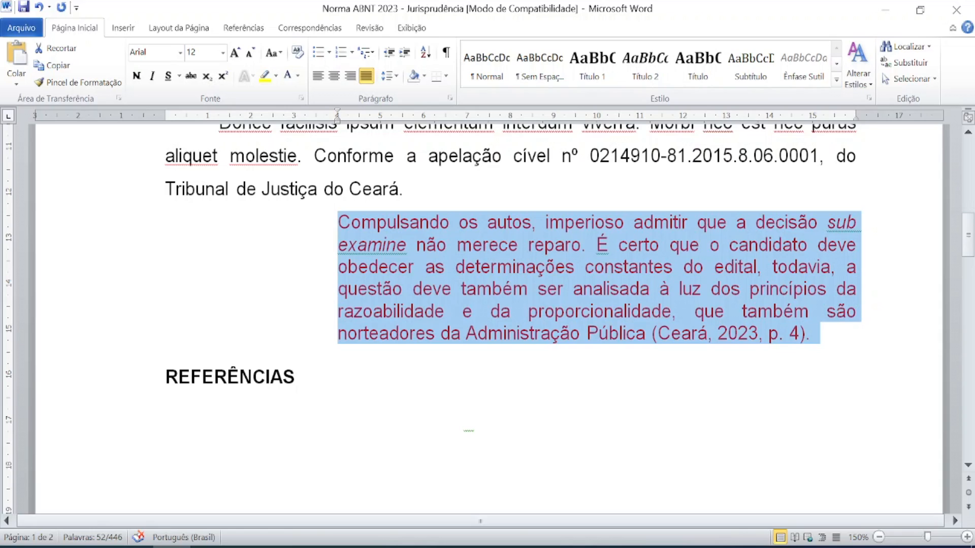
left_click(221, 52)
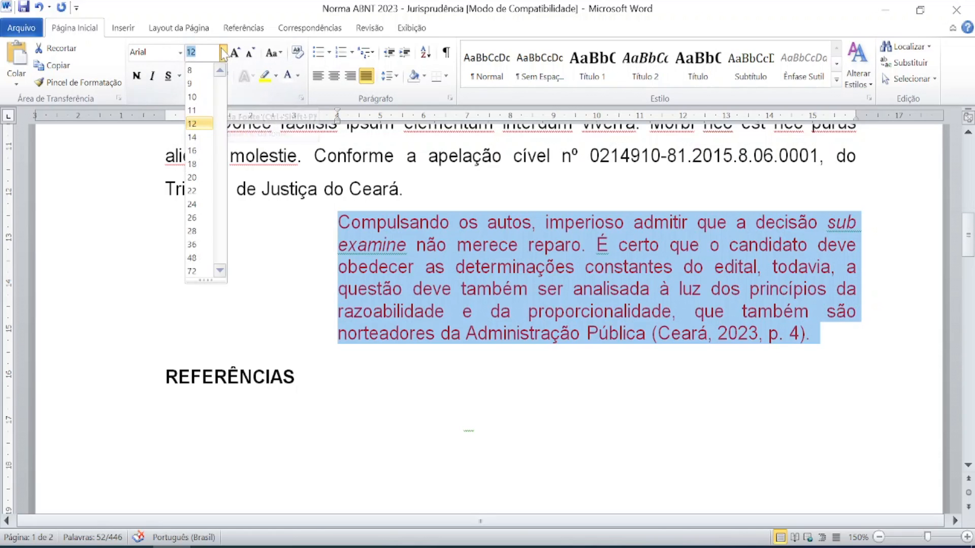
left_click(198, 93)
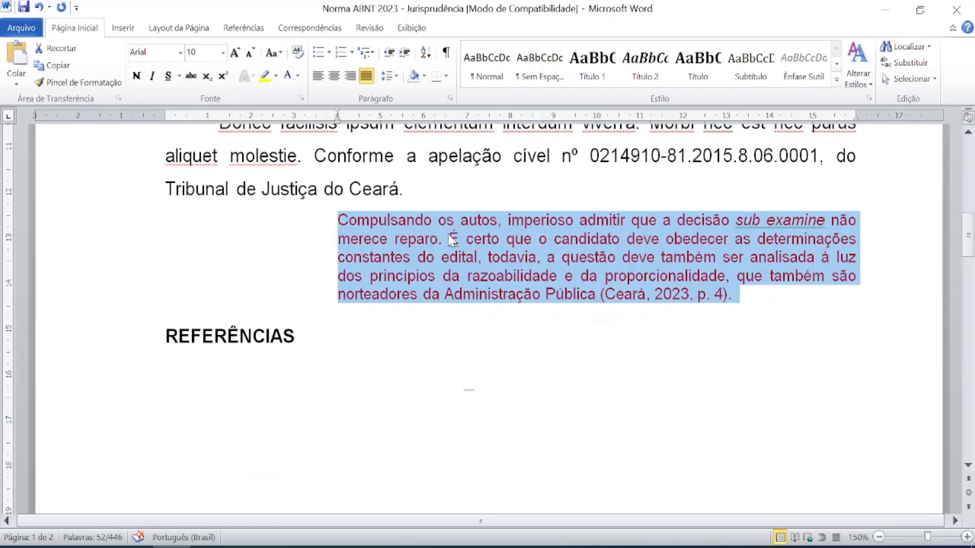
left_click(450, 238)
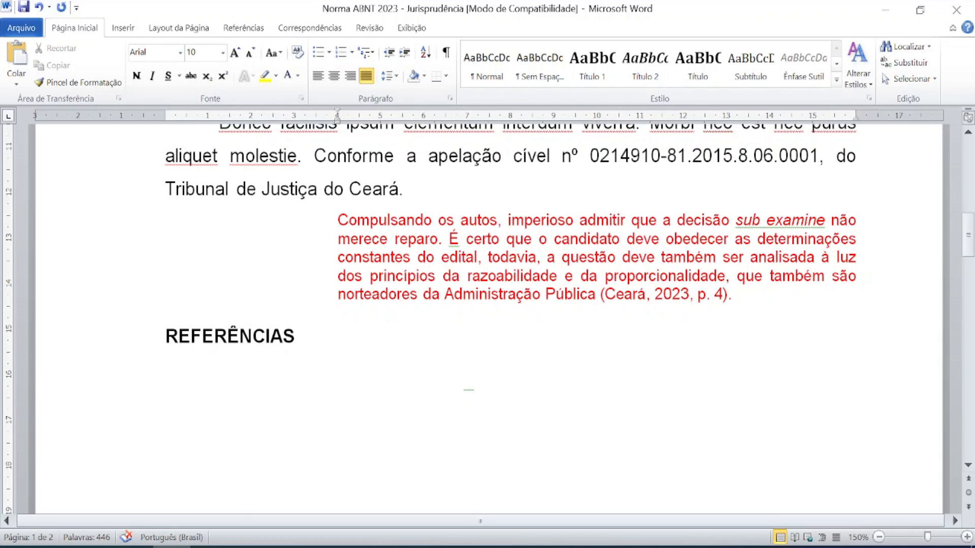
Change the font colour of the long Ceará quotation and the short Brasil quotation to automatic black.
scroll(564, 244, "up", 4)
scroll(563, 244, "down", 2)
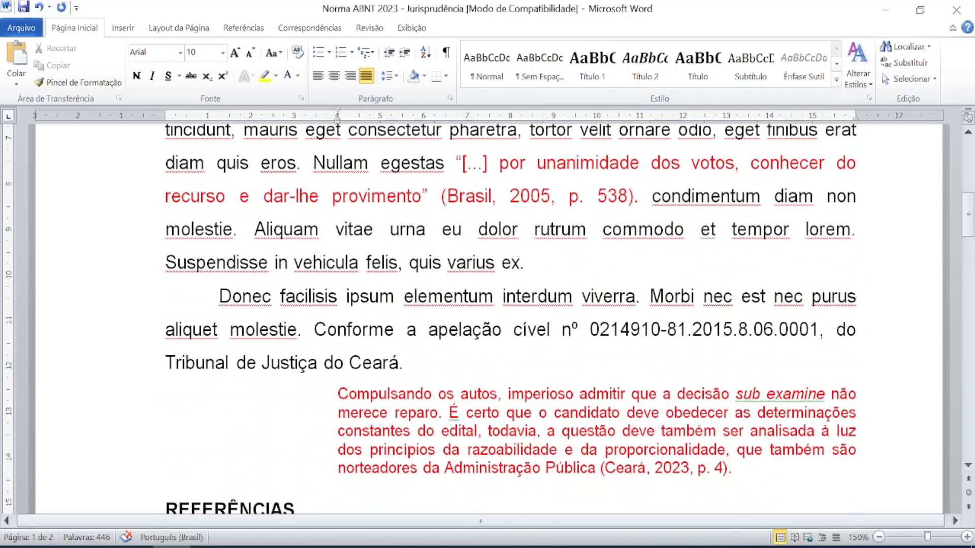
scroll(508, 315, "down", 3)
left_click_drag(338, 220, 731, 294)
left_click(298, 75)
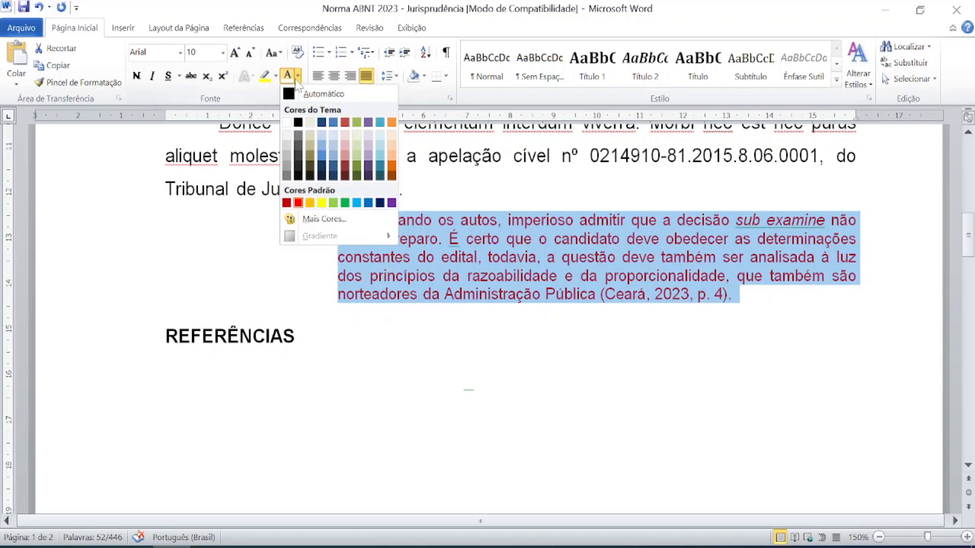
left_click(310, 94)
scroll(508, 315, "up", 5)
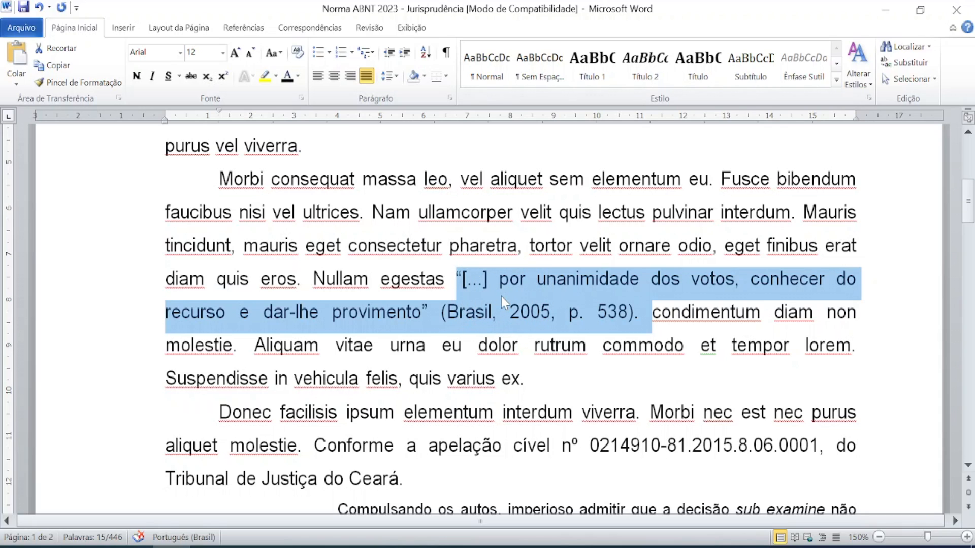
Reveal the hidden white reference below the REFERÊNCIAS heading by setting its font colour to black.
scroll(501, 297, "down", 6)
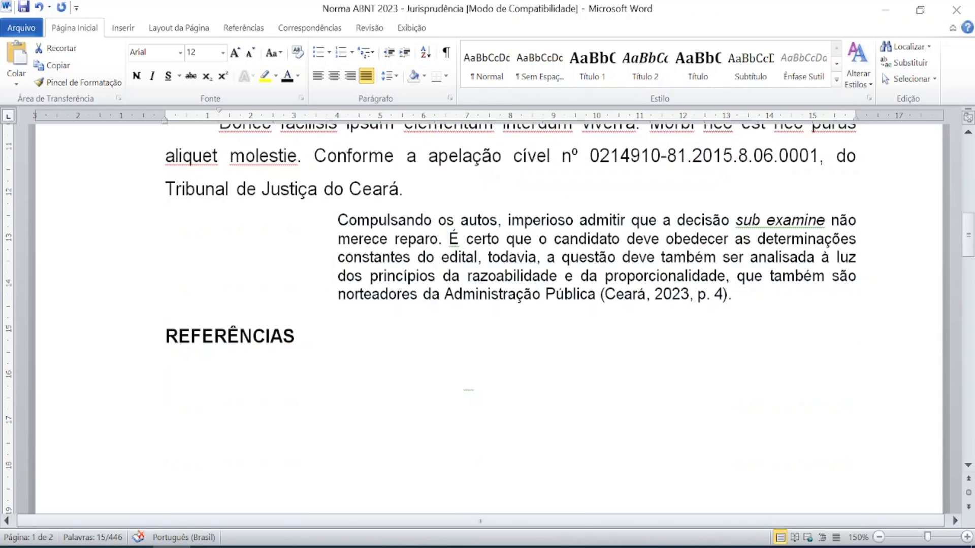
scroll(501, 296, "down", 2)
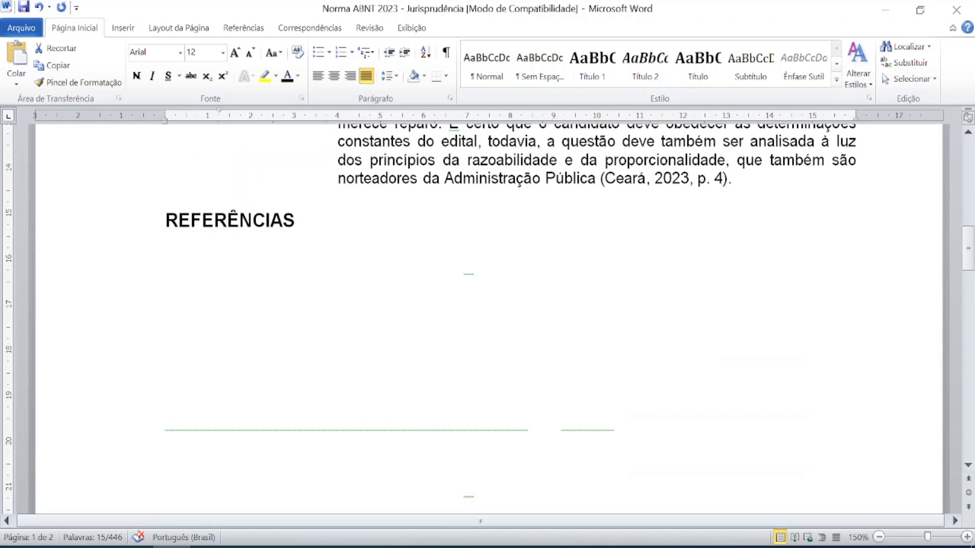
left_click(330, 287)
left_click_drag(167, 244, 171, 465)
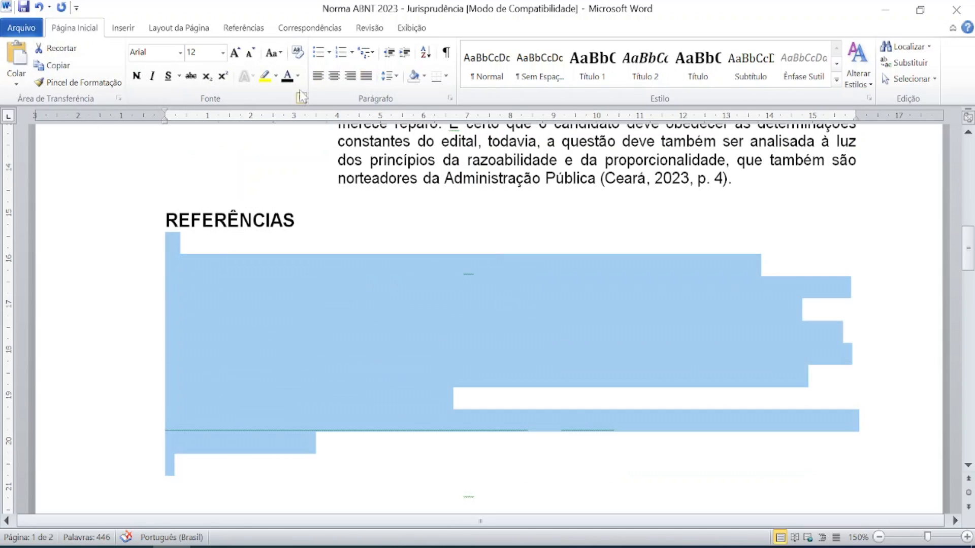
left_click(293, 76)
left_click(298, 399)
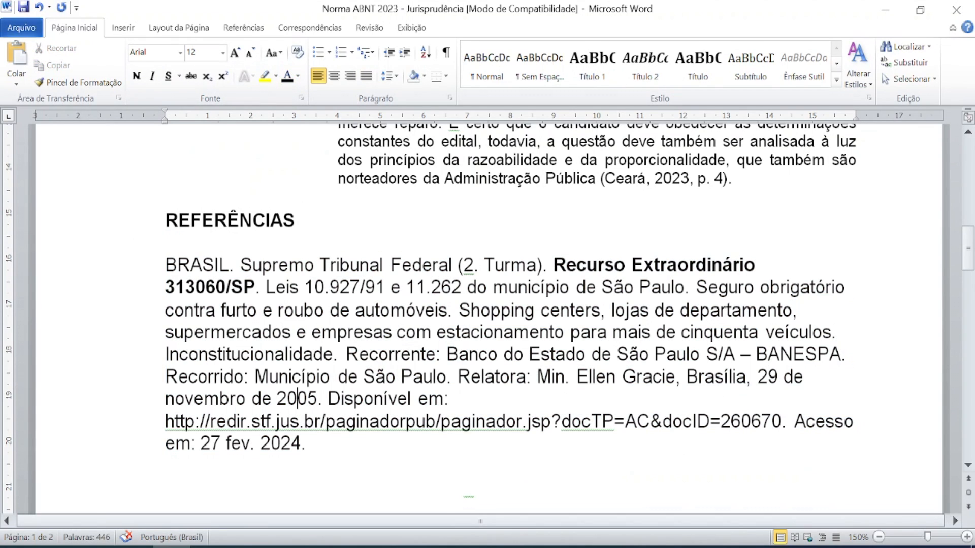
Check the line spacing set for the Supremo Tribunal Federal reference.
left_click(262, 398)
left_click(392, 76)
key("ctrl")
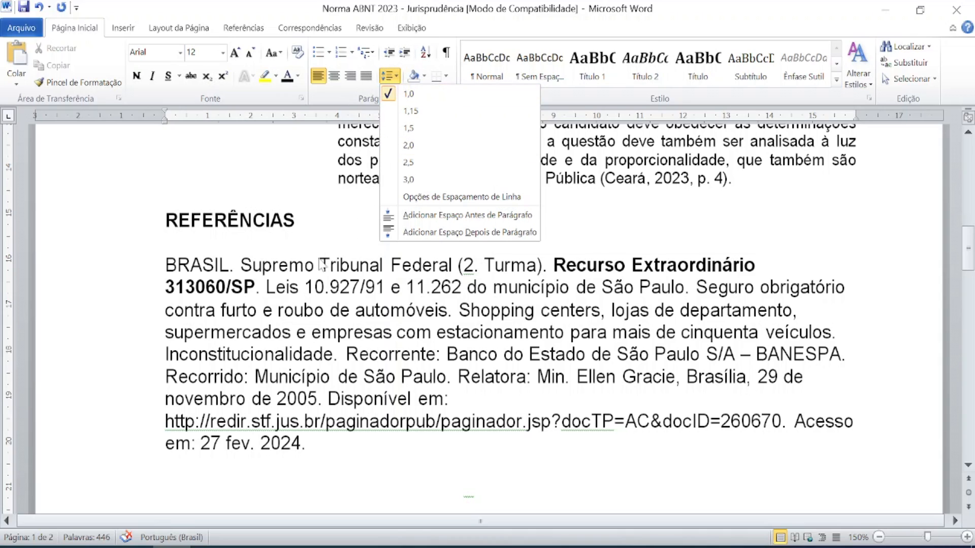
Select the complete Supremo Tribunal Federal reference, check its left alignment, and view it beneath the long quotation.
left_click(153, 266)
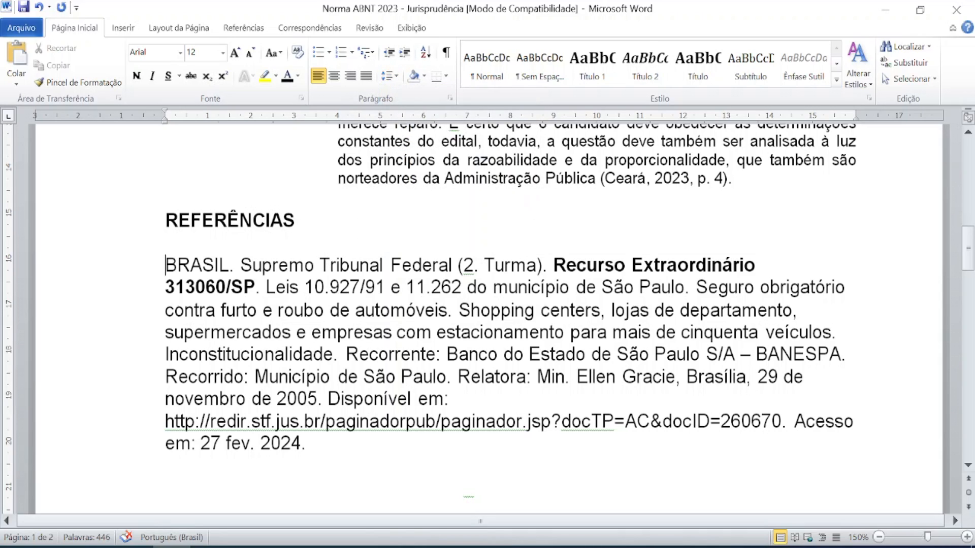
key("shift+Down")
key("shift+Down")
key("shift+Down")
key("shift+Down")
key("shift+Down")
key("shift+Down")
key("shift+Down")
key("shift+Down")
key("shift+Down")
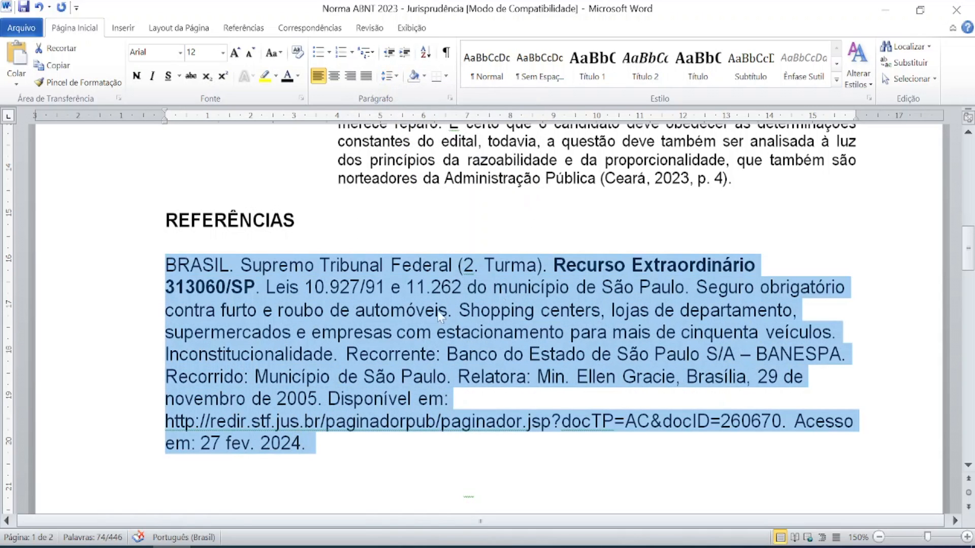
left_click(318, 76)
key("ctrl")
left_click(247, 355)
scroll(248, 354, "down", 3)
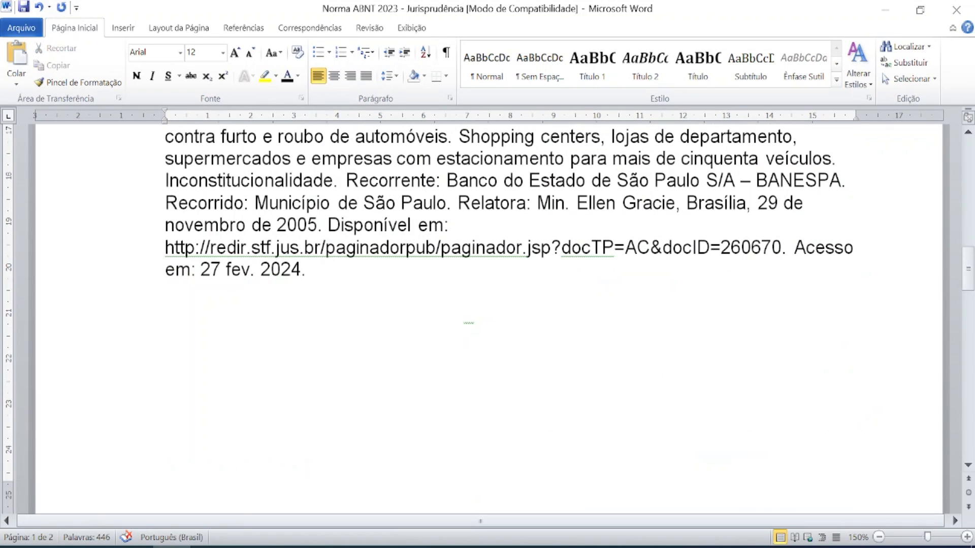
scroll(508, 320, "up", 2)
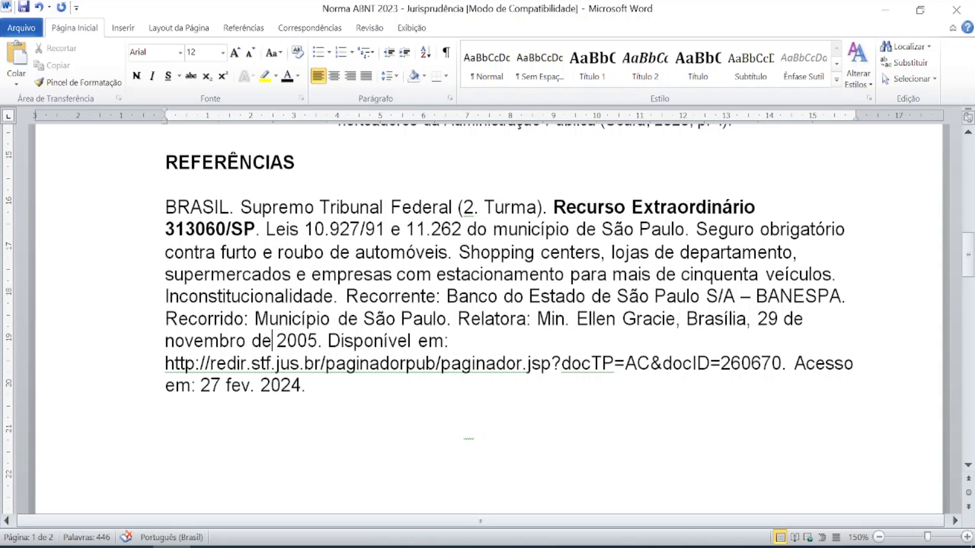
scroll(273, 341, "up", 2)
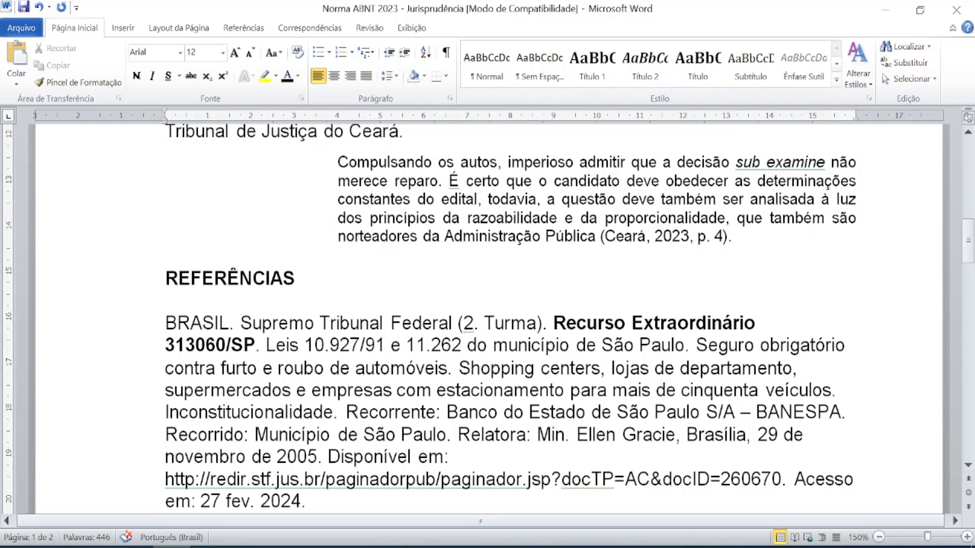
Examine the opening elements of the Supremo Tribunal Federal reference: the jurisdiction, the court and the Turma in parentheses.
scroll(272, 456, "down", 2)
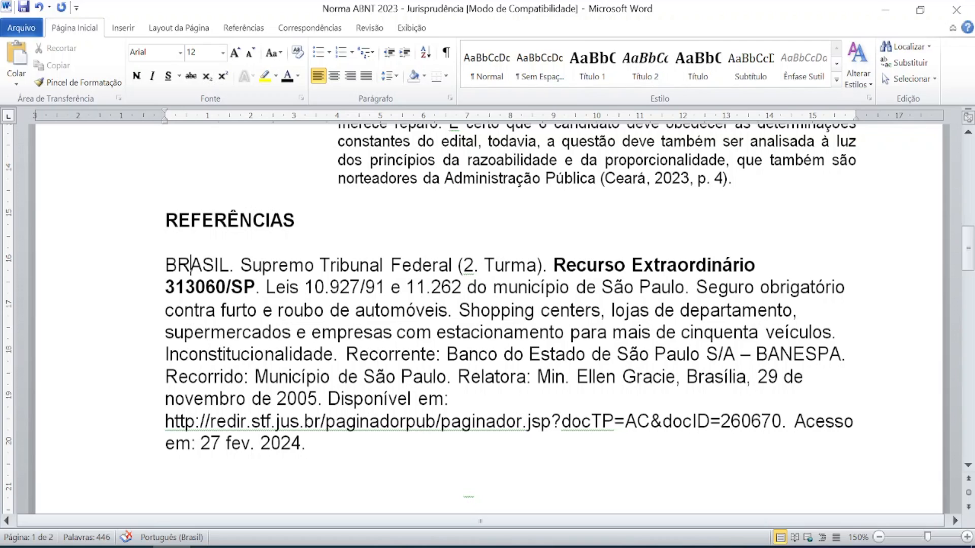
left_click(336, 265)
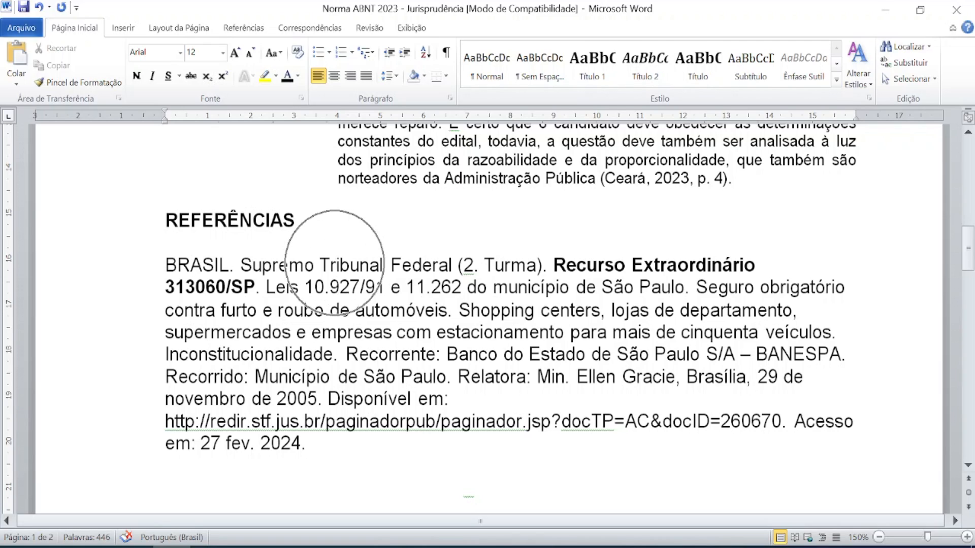
key("ctrl")
left_click(484, 265)
key("ctrl")
key("ctrl")
key("ctrl")
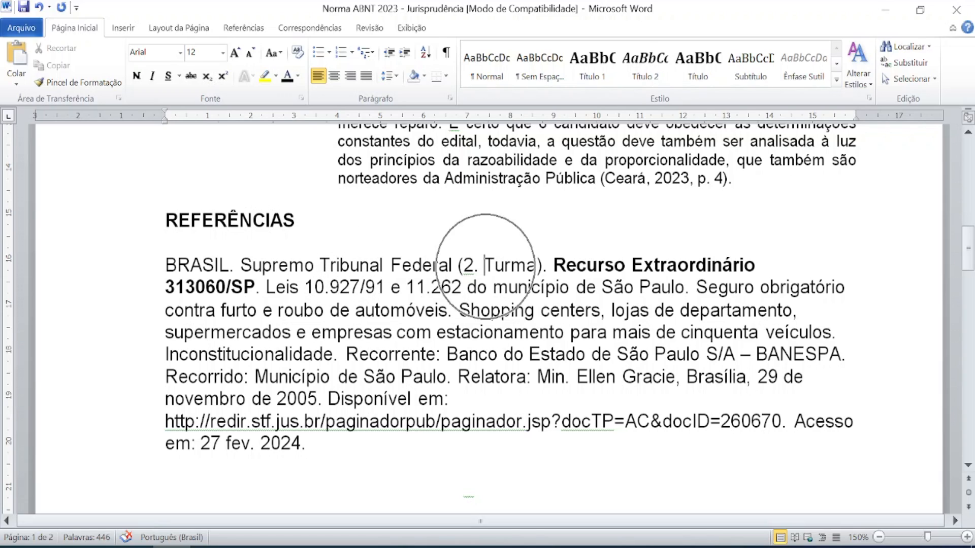
key("ctrl")
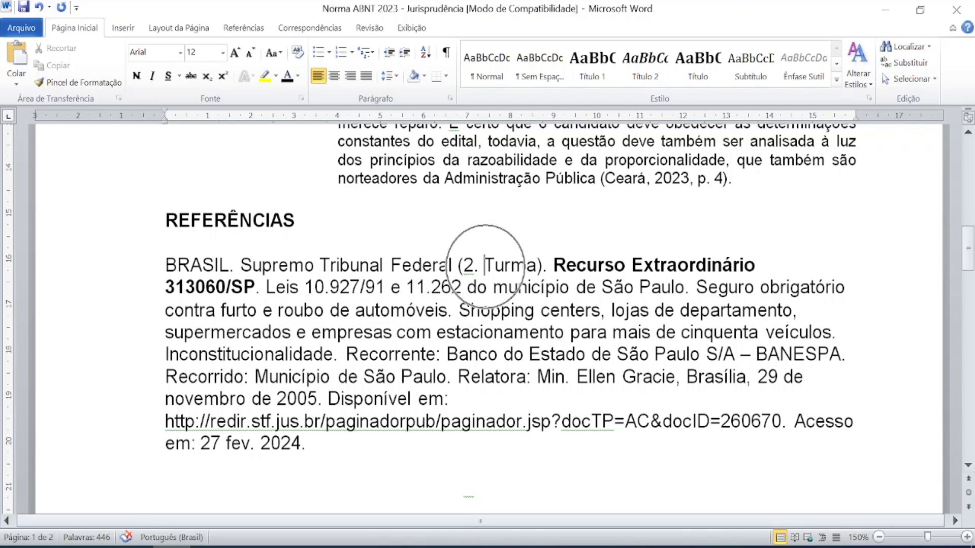
key("ctrl")
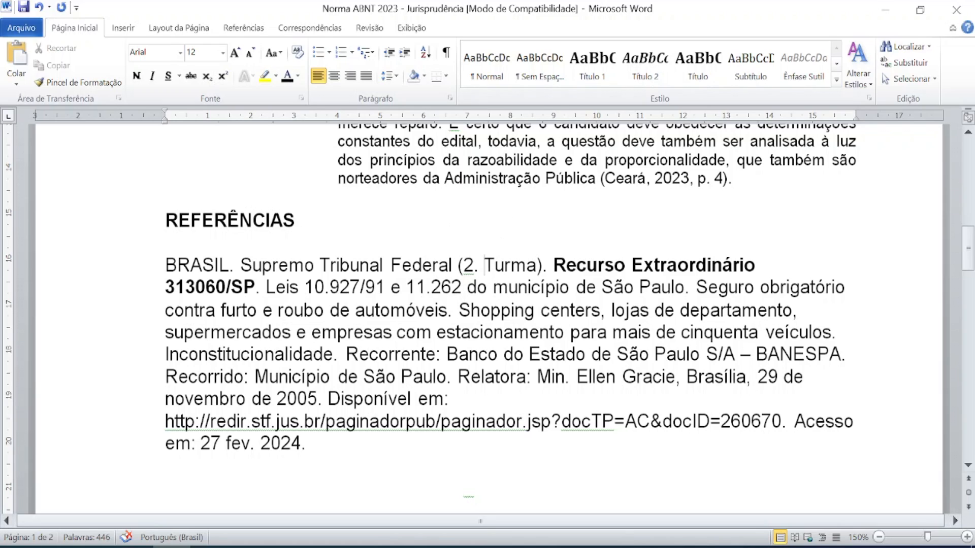
Examine the bold Recurso Extraordinário title and the start of the ementa in the first reference.
left_click(712, 266)
key("ctrl")
key("ctrl")
key("ctrl")
left_click(376, 287)
key("ctrl")
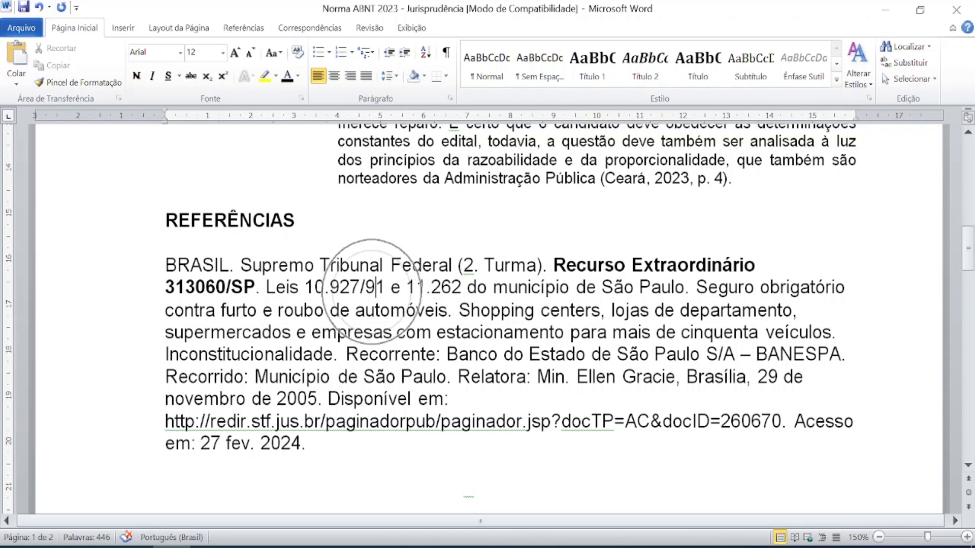
key("ctrl")
key("ctrl")
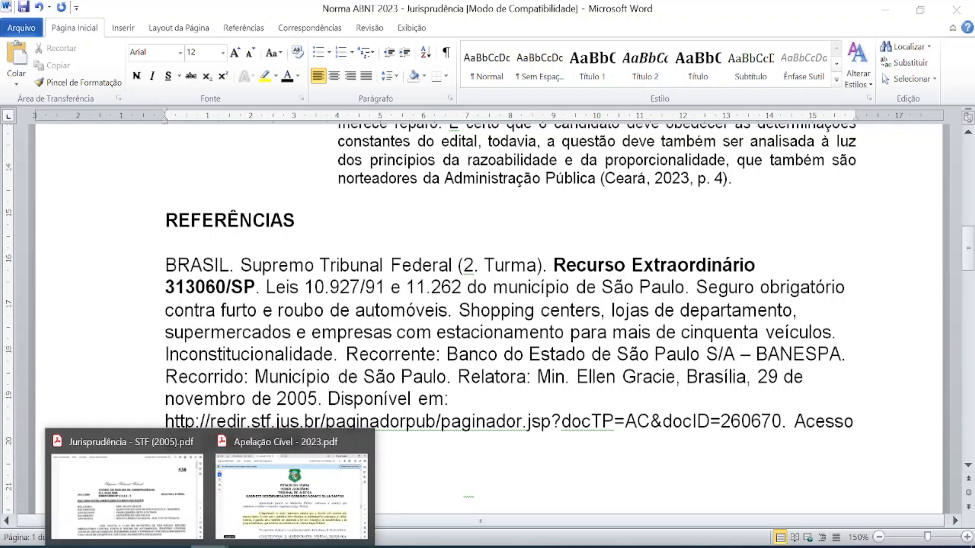
Switch to Jurisprudência - STF (2005).pdf in Acrobat, view the ruling's ementa, and return to the Word document.
left_click(125, 498)
scroll(502, 417, "down", 3)
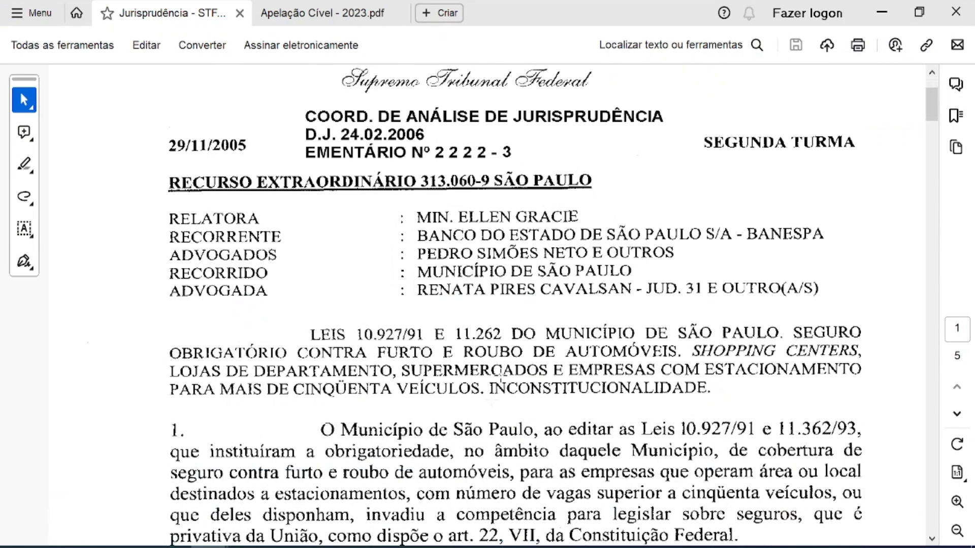
key("ctrl")
key("ctrl")
key("ctrl")
left_click(171, 547)
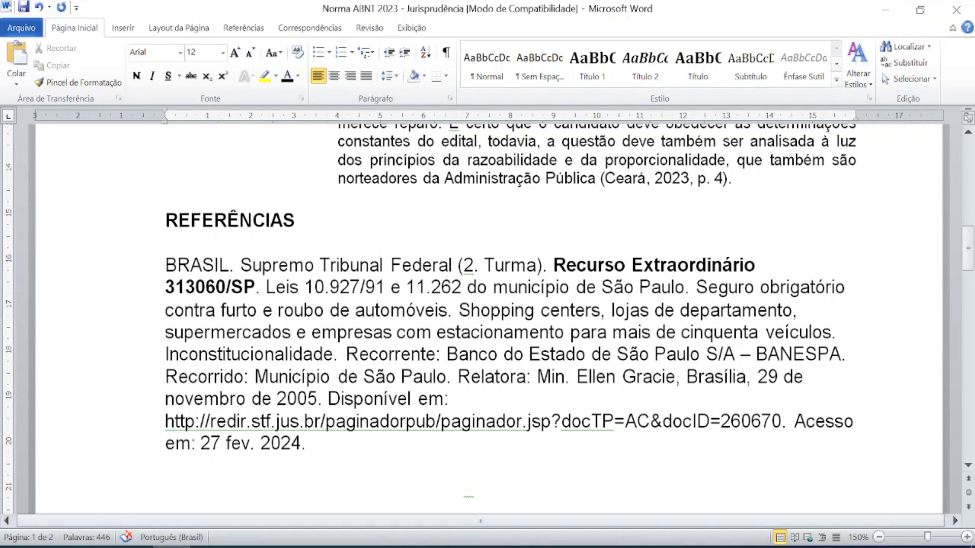
Examine how the ruling's ementa is transcribed in the first reference, around the words "Shopping centers".
left_click(471, 310)
key("ctrl")
key("ctrl")
key("ctrl")
key("ctrl")
key("ctrl")
key("ctrl")
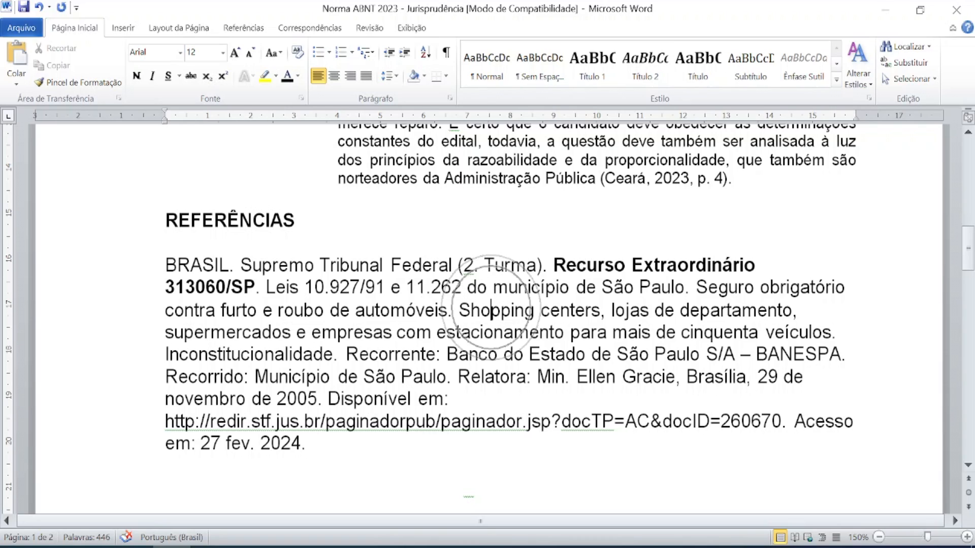
key("ctrl")
key("ctrl")
key("ctrl")
key("ctrl")
key("ctrl")
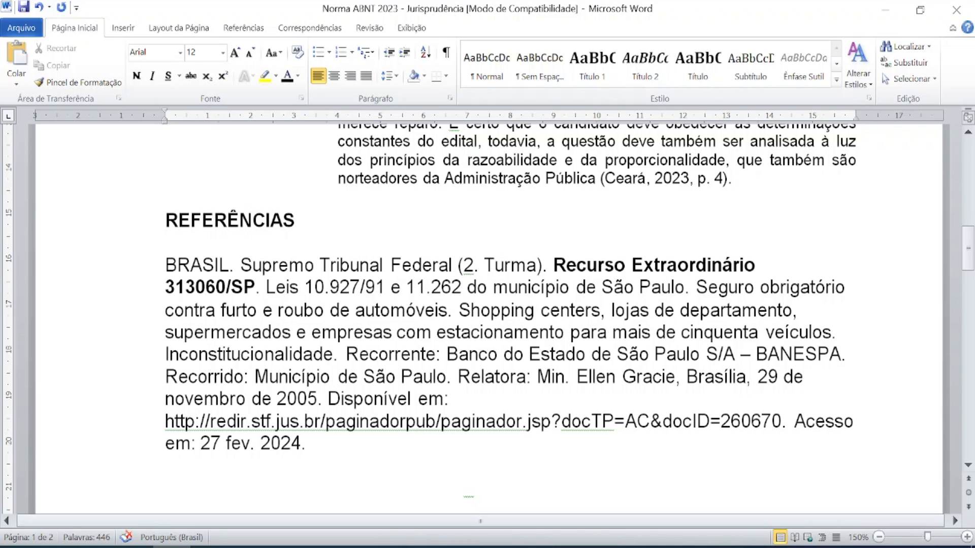
key("ctrl")
key("ctrl")
Compare the Recorrente and Recorrido named in the first reference with the header of the STF ruling PDF.
left_click(316, 353)
left_click(401, 354)
key("ctrl")
key("ctrl")
key("ctrl")
mouse_move(207, 546)
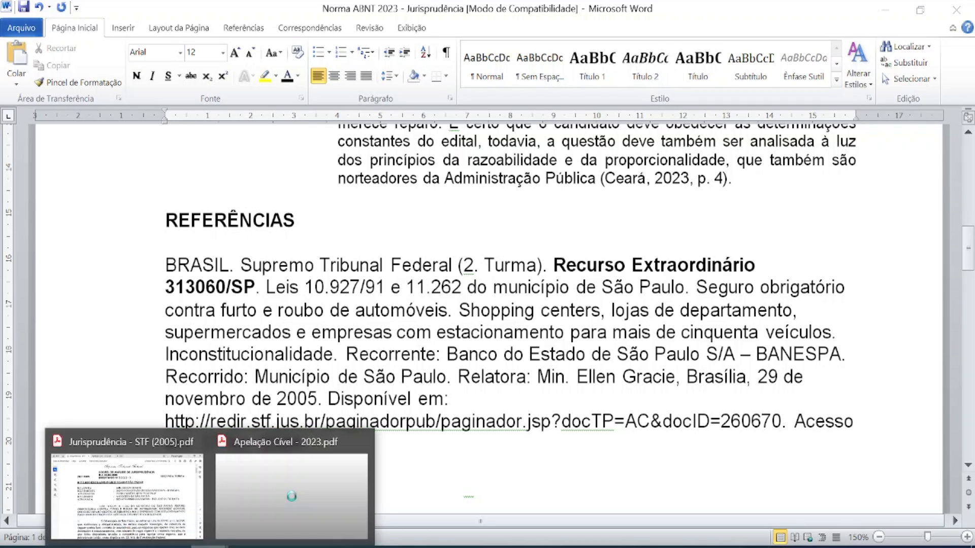
left_click(124, 500)
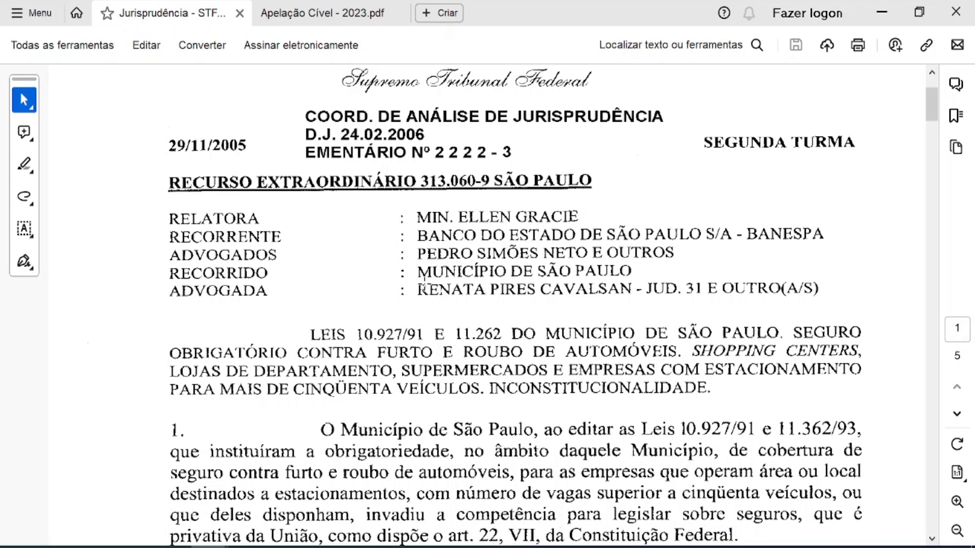
key("alt+Tab")
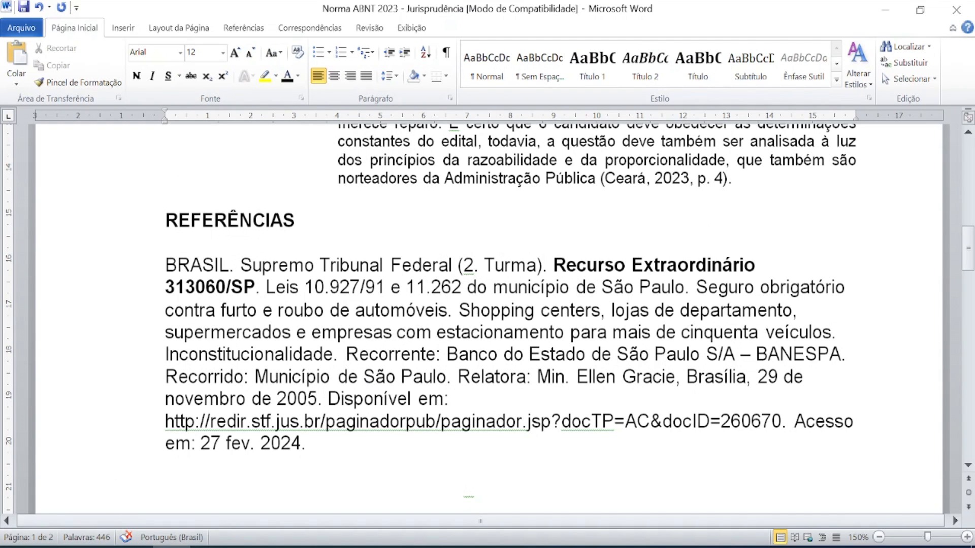
Compare the relatora, place and judgment date in the reference with the header and Acórdão section of the STF ruling PDF.
left_click(504, 355)
left_click(510, 377)
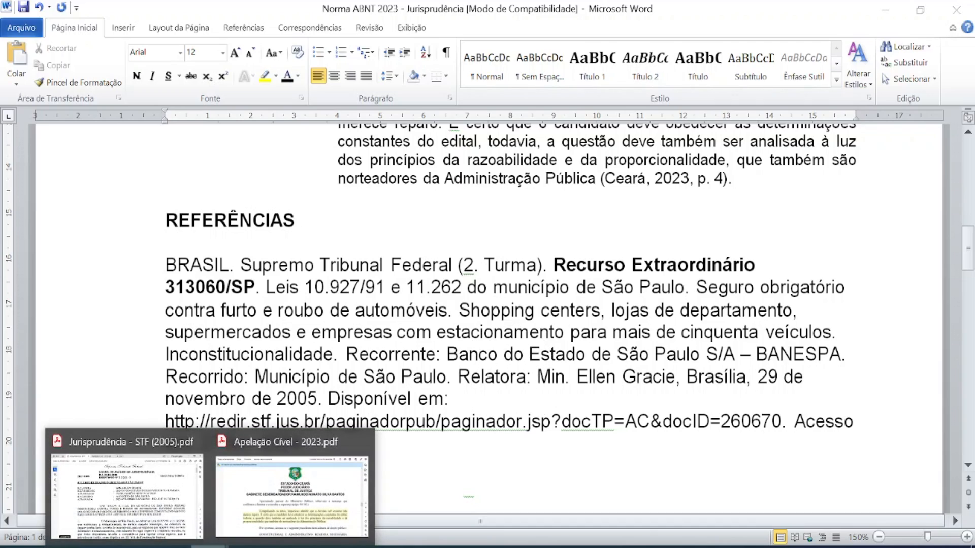
left_click(91, 523)
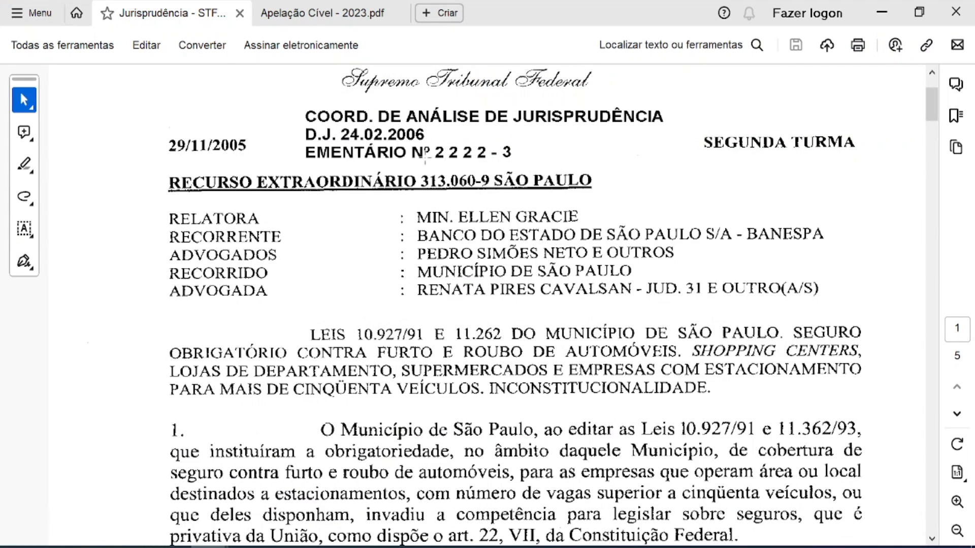
scroll(367, 320, "down", 10)
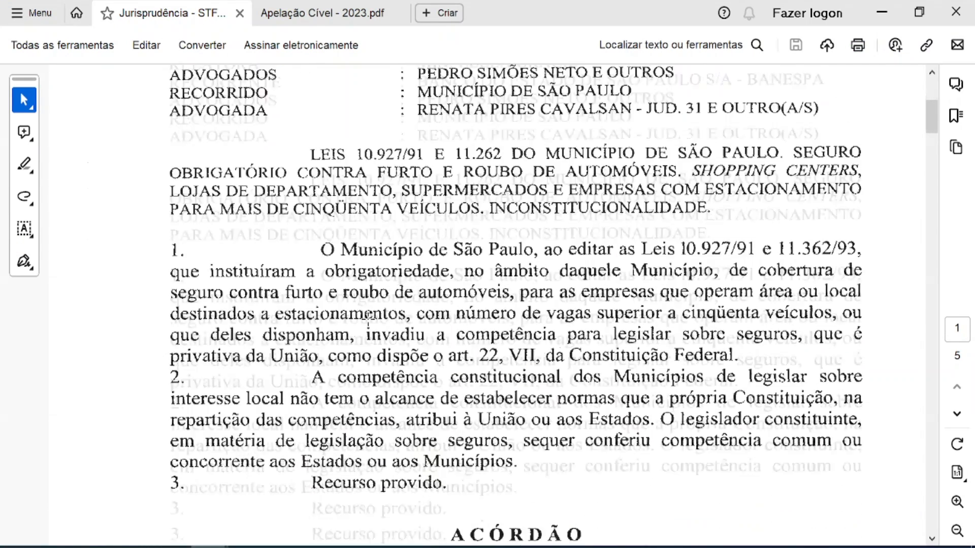
scroll(367, 320, "down", 3)
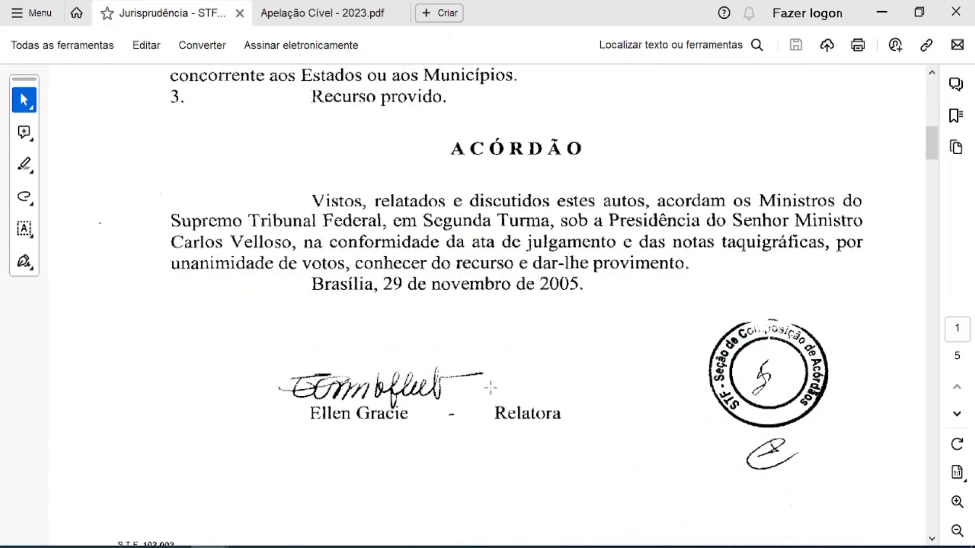
scroll(490, 388, "up", 10)
scroll(490, 388, "up", 10)
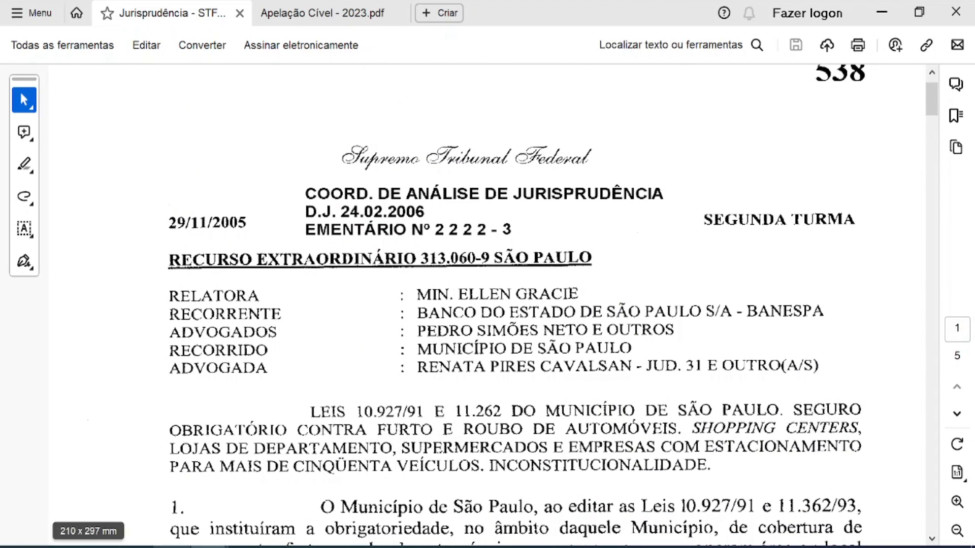
left_click(172, 547)
left_click(723, 378)
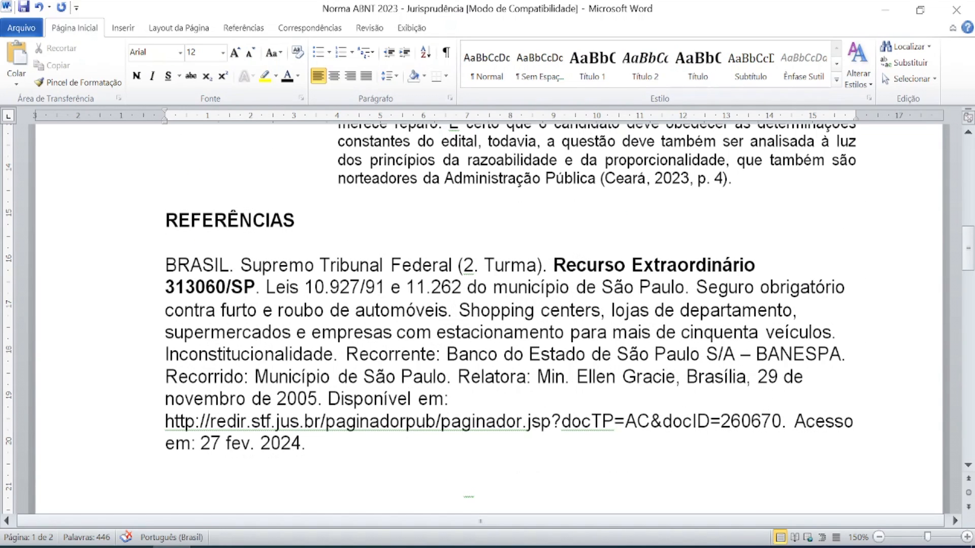
Examine the judgment date and the "Disponível em" and access-date elements of the first reference.
left_click(288, 398)
left_click(286, 395)
left_click(286, 395)
key("ctrl")
key("ctrl")
key("ctrl")
key("ctrl")
Reveal the hidden white reference below the online Supremo Tribunal Federal entry by setting its font colour to black.
scroll(247, 442, "down", 4)
scroll(487, 285, "down", 1)
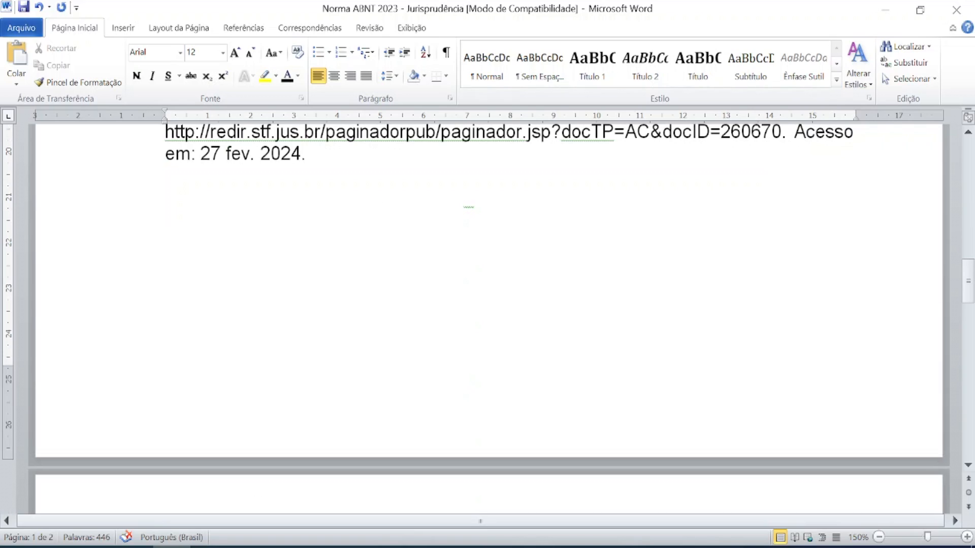
left_click_drag(165, 189, 520, 353)
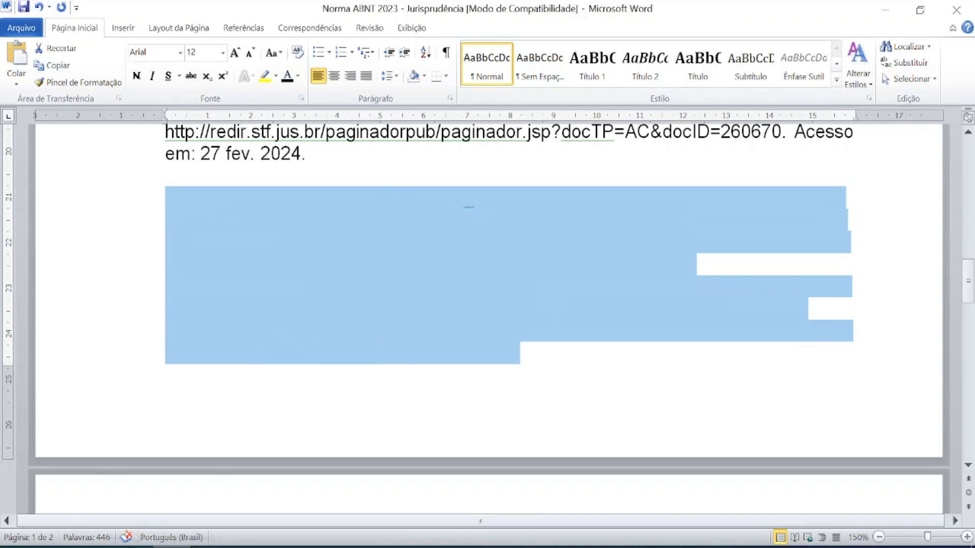
left_click(287, 76)
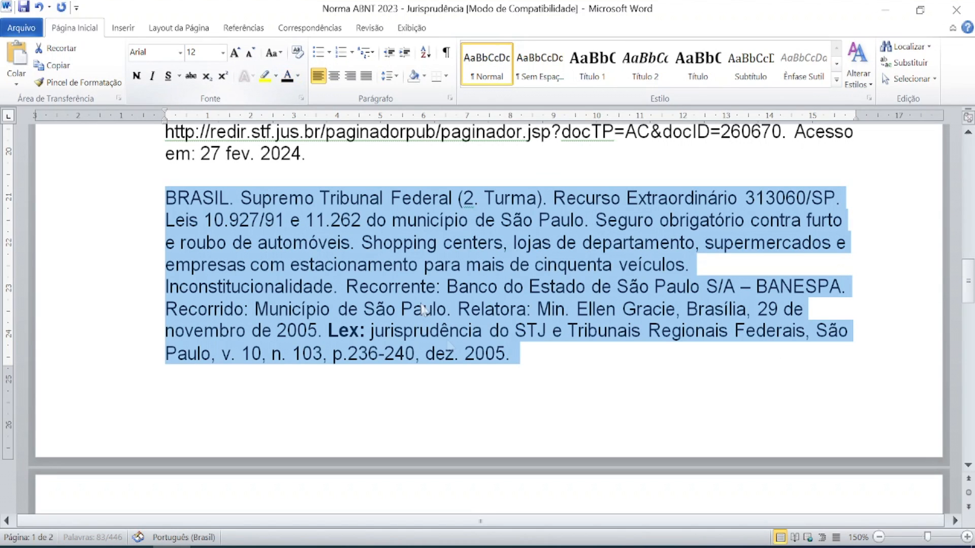
left_click(436, 354)
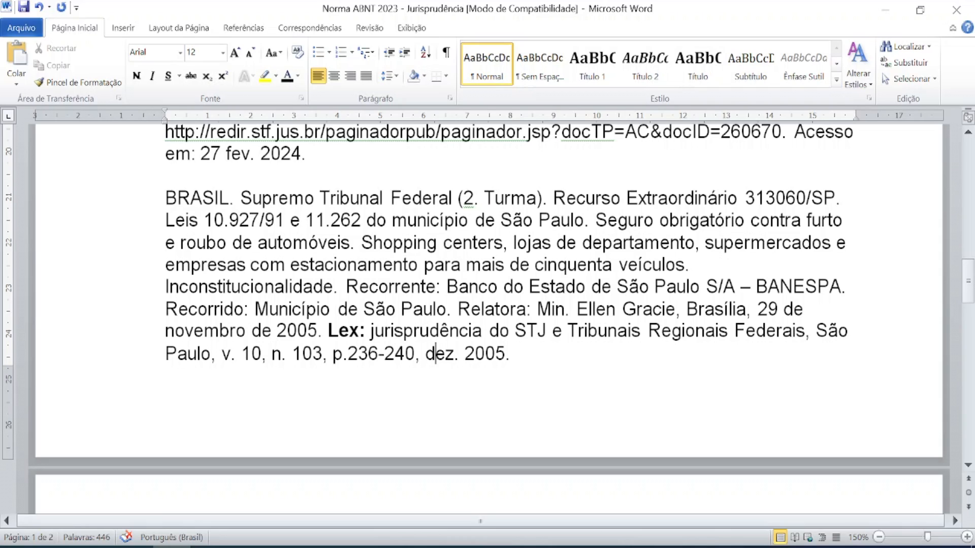
Compare the Lex journal reference with the online one, checking the bold title, publication place and page range.
left_click(349, 331)
scroll(349, 332, "up", 5)
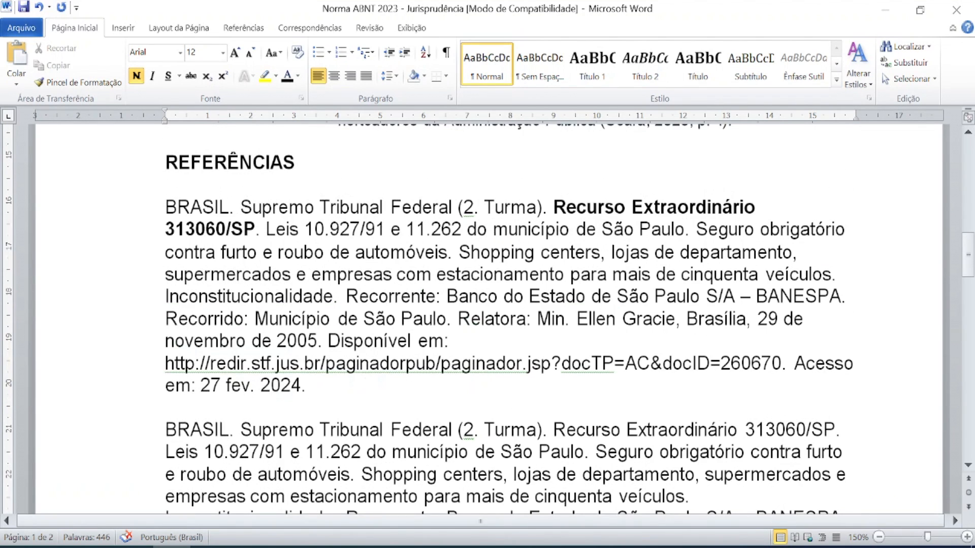
left_click(480, 332)
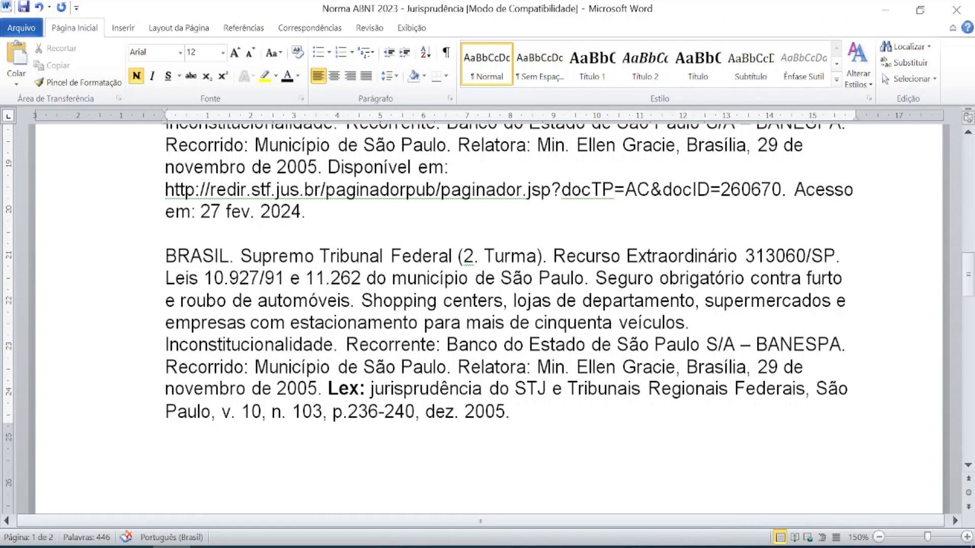
left_click(838, 389)
left_click(357, 412)
Reveal the hidden Ceará Tribunal de Justiça reference on the second page by setting its font colour to black.
scroll(461, 424, "down", 8)
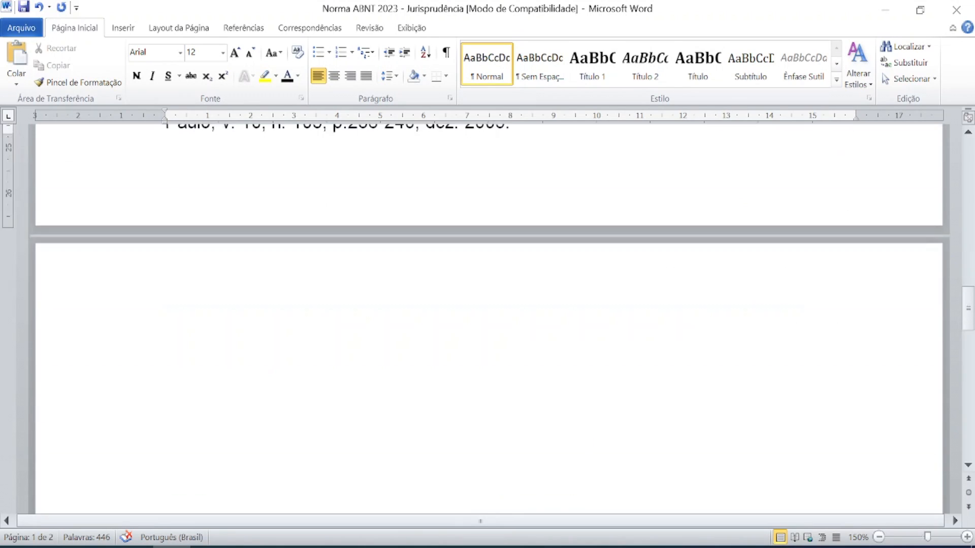
left_click_drag(165, 334, 304, 390)
key("F4")
left_click(241, 216)
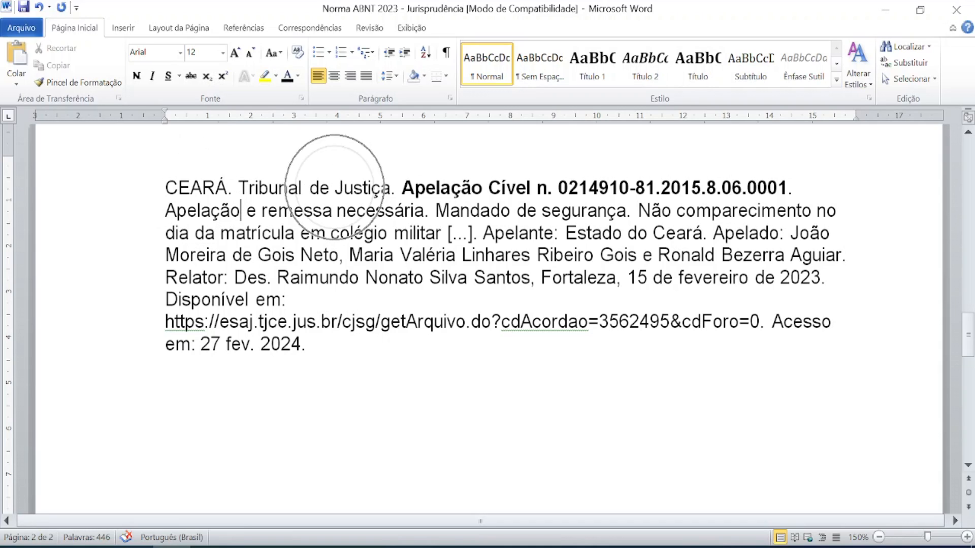
Examine the bold Apelação Cível title of the Ceará reference.
left_click(472, 188)
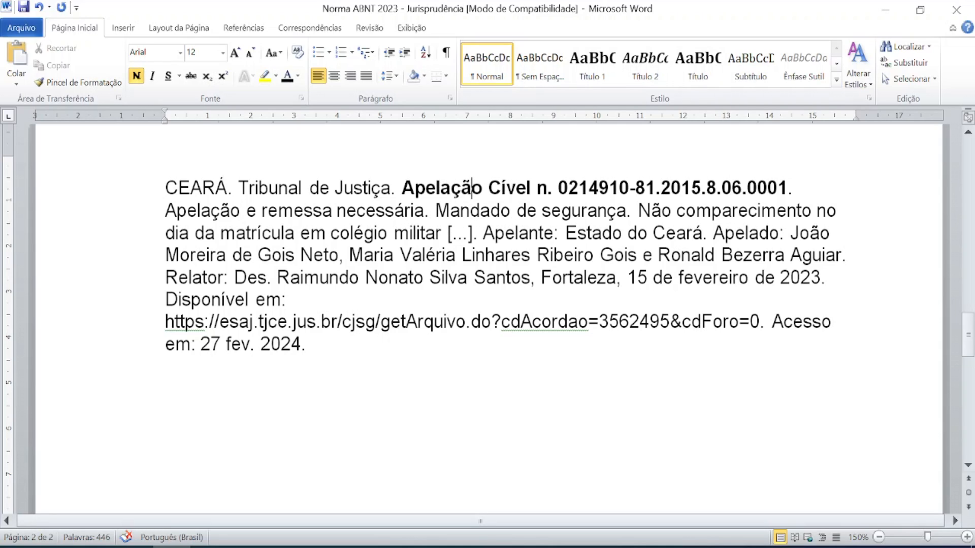
key("ctrl")
key("ctrl")
key("ctrl")
key("ctrl")
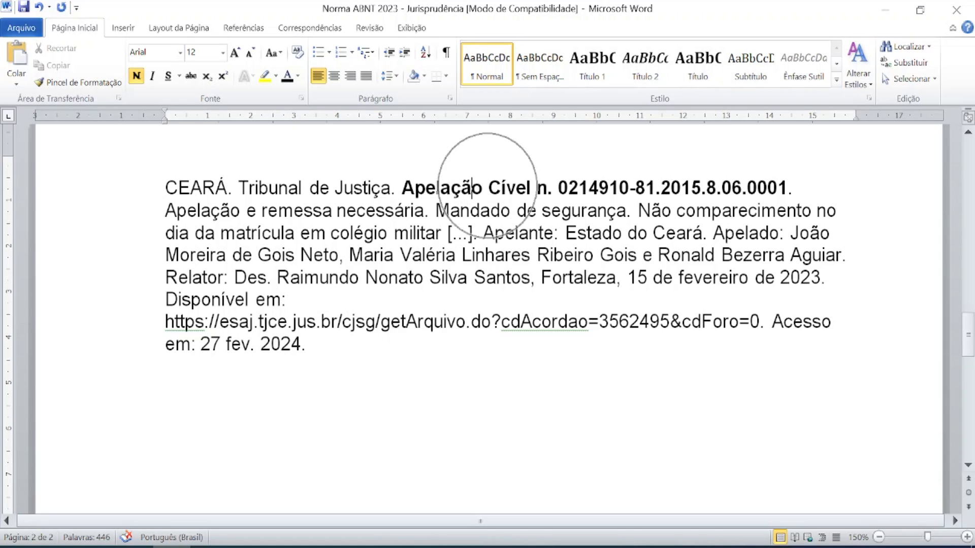
key("ctrl")
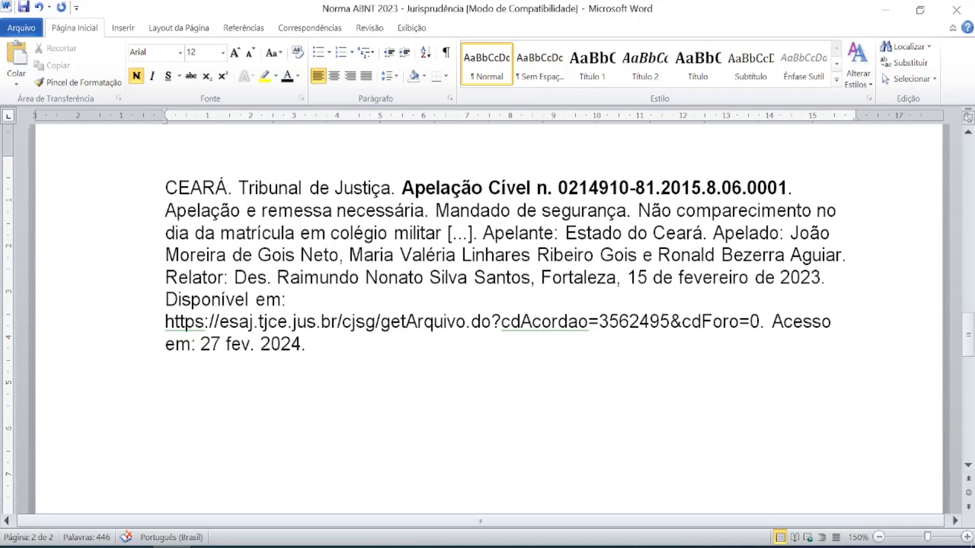
Examine the shortened ementa in the Ceará reference and the [...] omission mark that ends it.
left_click(215, 233)
key("ctrl")
key("ctrl")
left_click(466, 233)
key("ctrl")
key("ctrl")
key("ctrl")
key("ctrl")
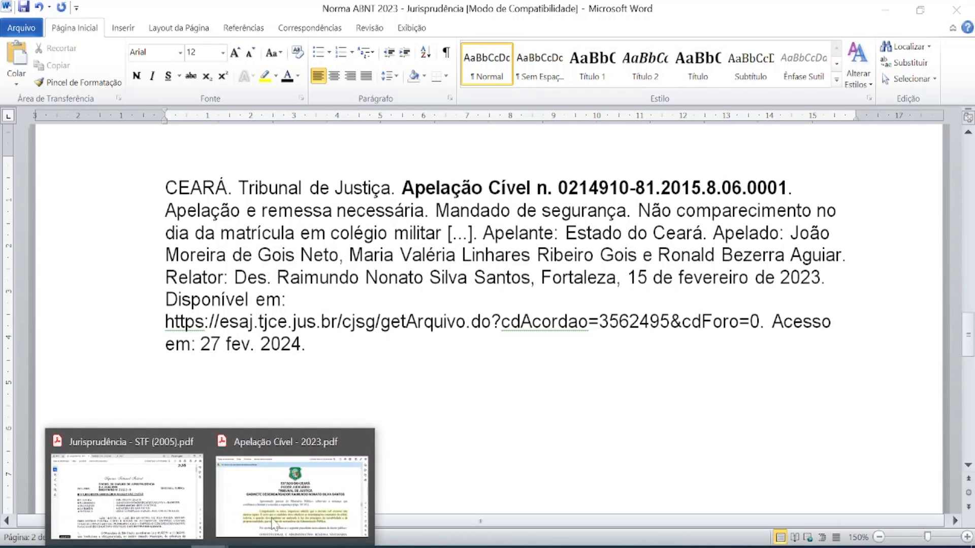
In Apelação Cível - 2023.pdf, select the omitted part of the ementa from "POR MOTIVO DE DOENÇA" to "NÃO PROVIDOS.".
left_click(284, 475)
left_click_drag(931, 333, 928, 116)
scroll(397, 458, "down", 4)
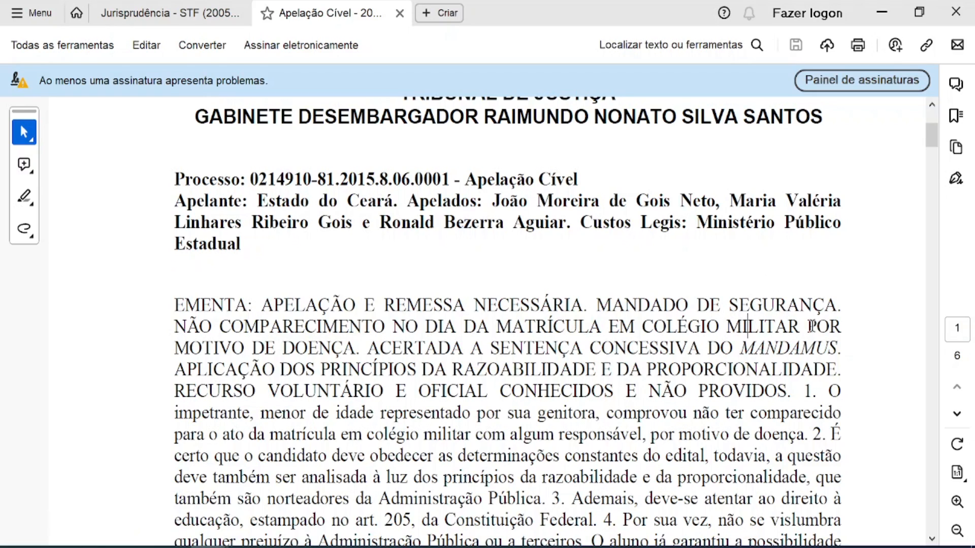
left_click_drag(811, 326, 789, 394)
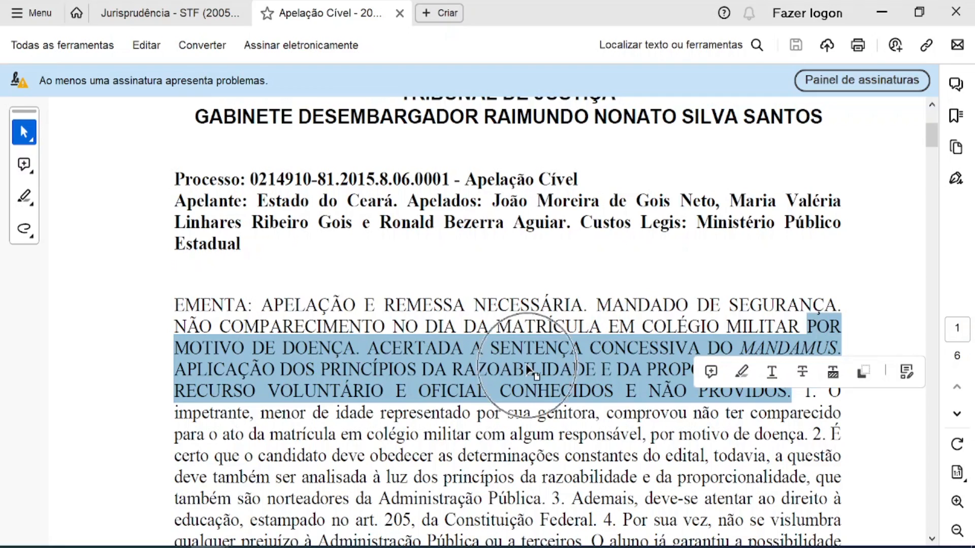
left_click(510, 375)
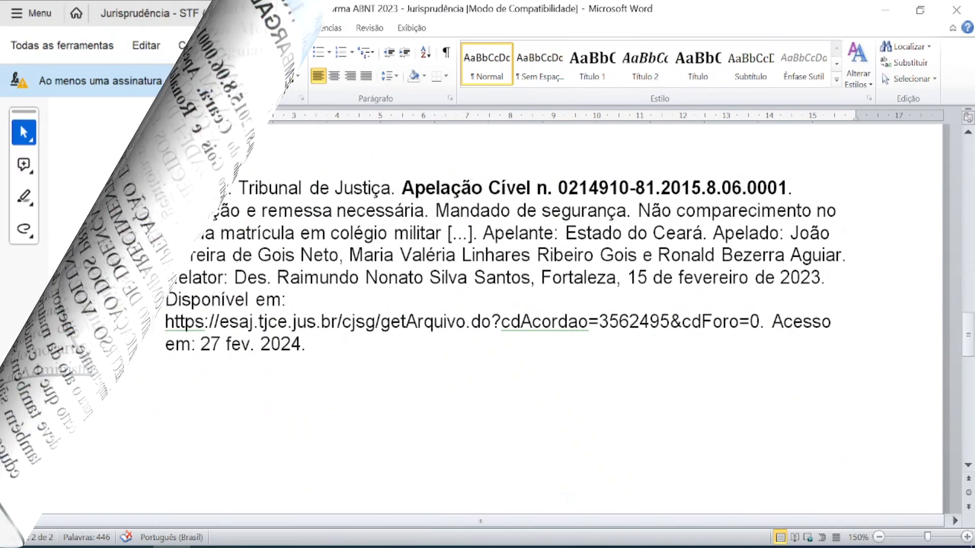
Compare the Apelante and Apelado entries in the Ceará reference with the parties listed in Apelação Cível - 2023.pdf.
left_click(538, 237)
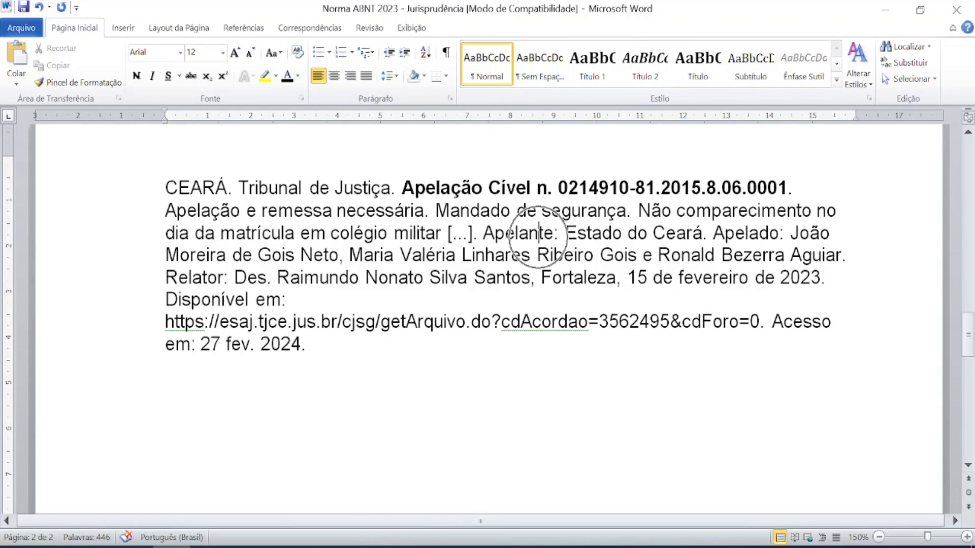
key("ctrl")
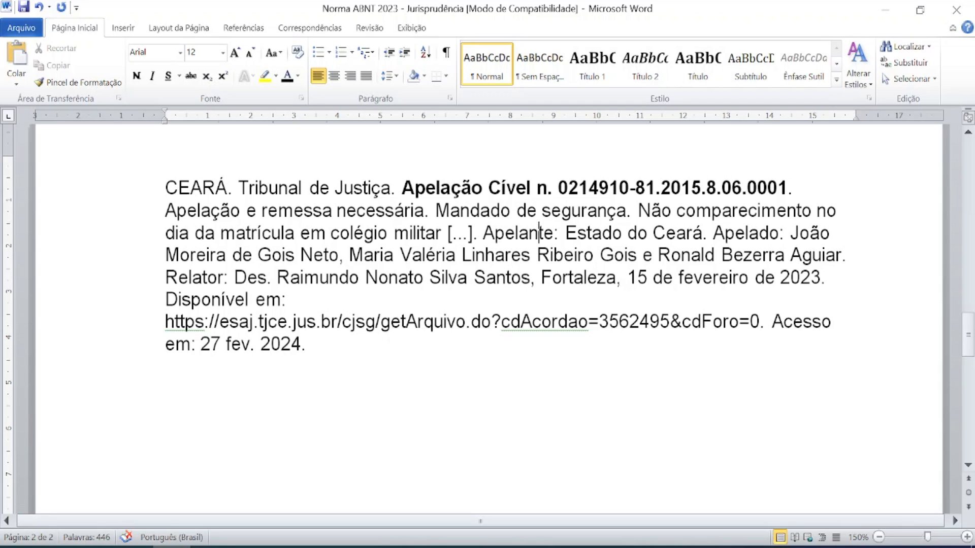
left_click(286, 490)
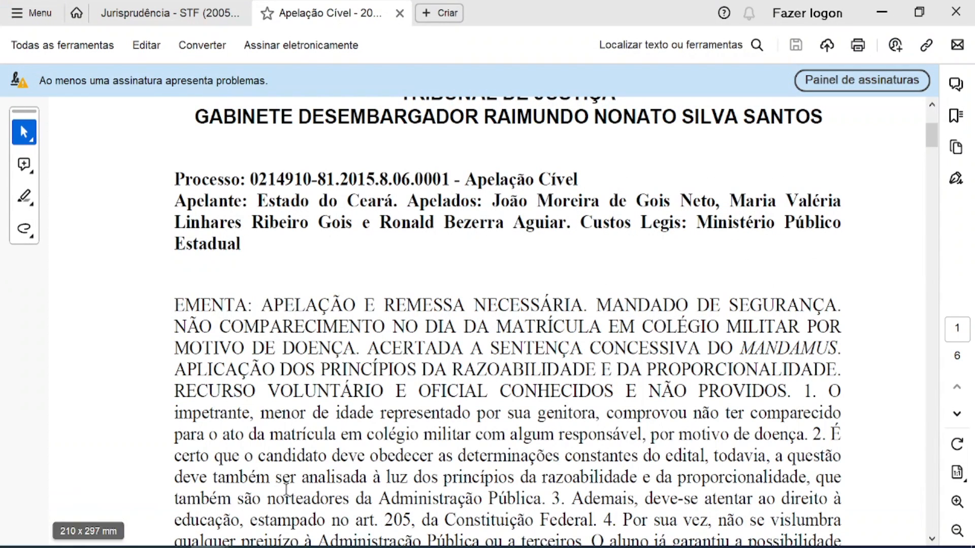
scroll(257, 300, "up", 1)
key("ctrl")
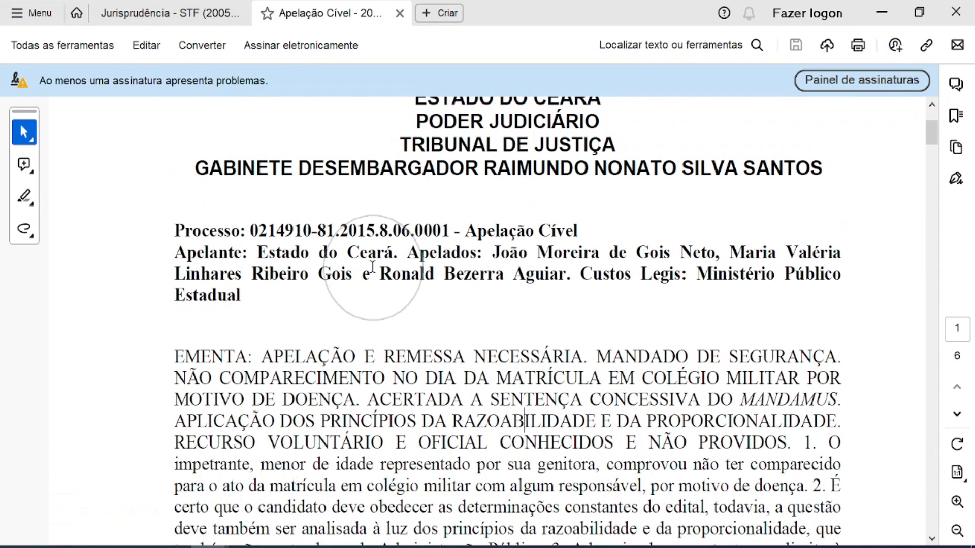
key("ctrl")
key("ctrl")
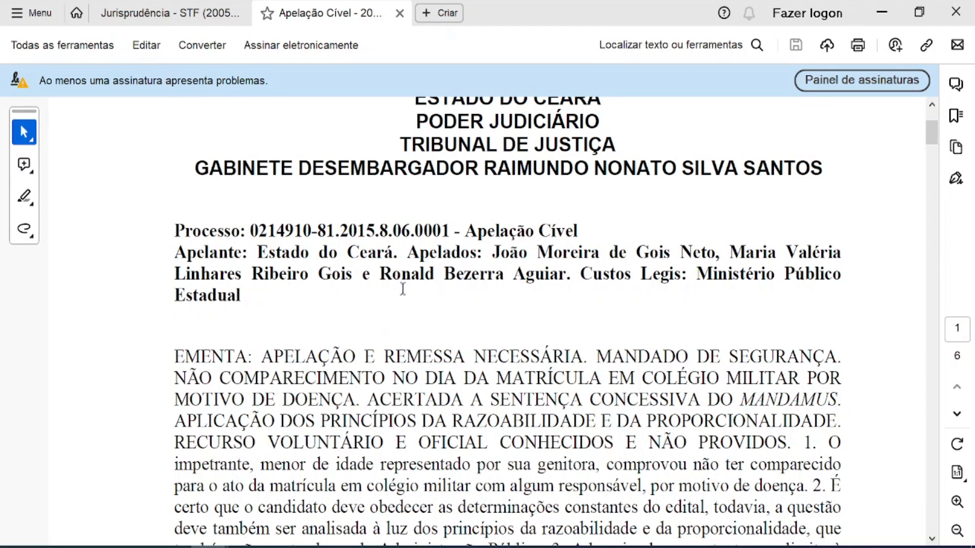
Locate the judgment place and date and the Desembargador Relator's signature block in the Apelação Cível PDF.
scroll(404, 275, "up", 1)
key("ctrl")
key("ctrl")
mouse_move(932, 131)
left_mouse_down()
mouse_move(925, 196)
mouse_move(931, 168)
left_mouse_up()
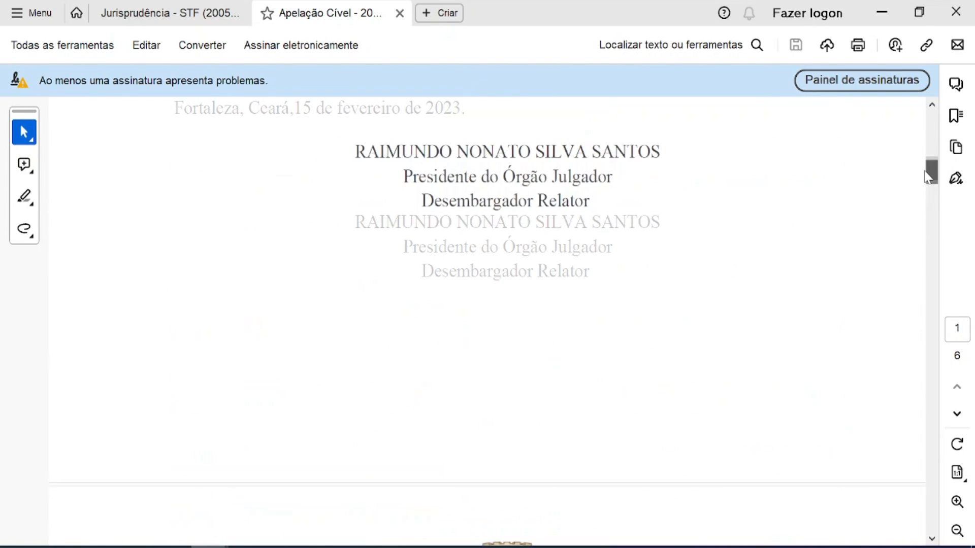
key("ctrl")
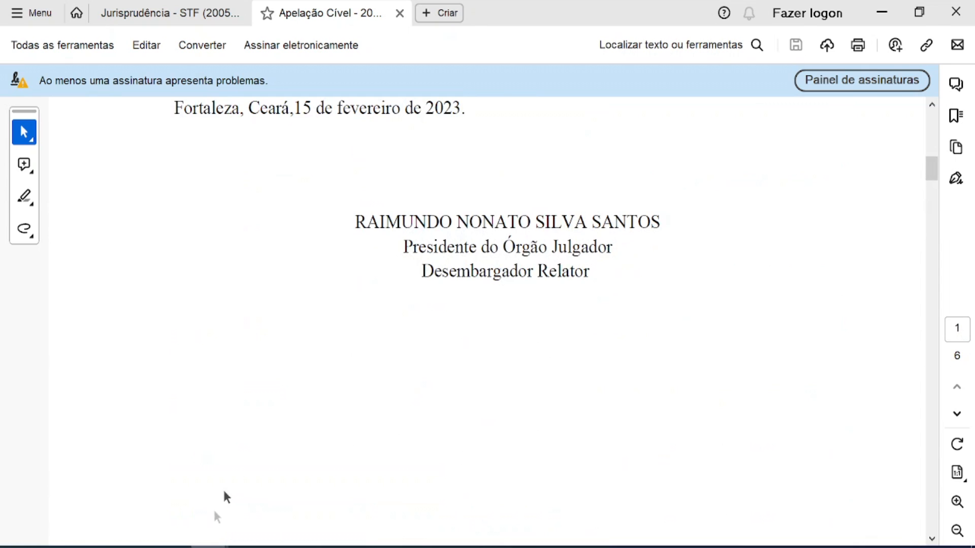
In the Word document, examine the Apelado, Relator, and place and date elements of the Ceará reference.
left_click(172, 547)
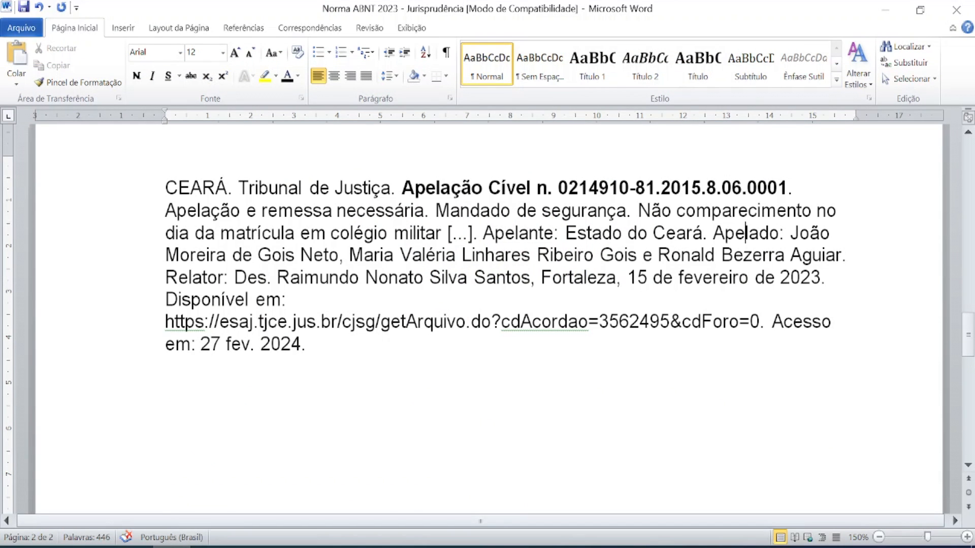
key("ctrl")
left_click(574, 278)
key("ctrl")
key("ctrl")
key("ctrl")
Review the references above the Ceará entry, going back towards the start of the document.
scroll(487, 304, "up", 3)
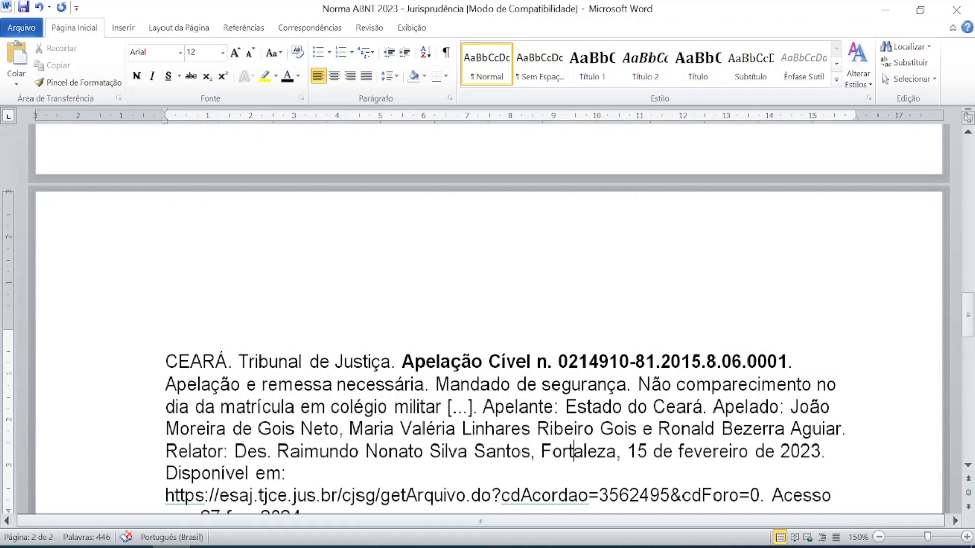
scroll(488, 304, "up", 1)
scroll(487, 305, "up", 3)
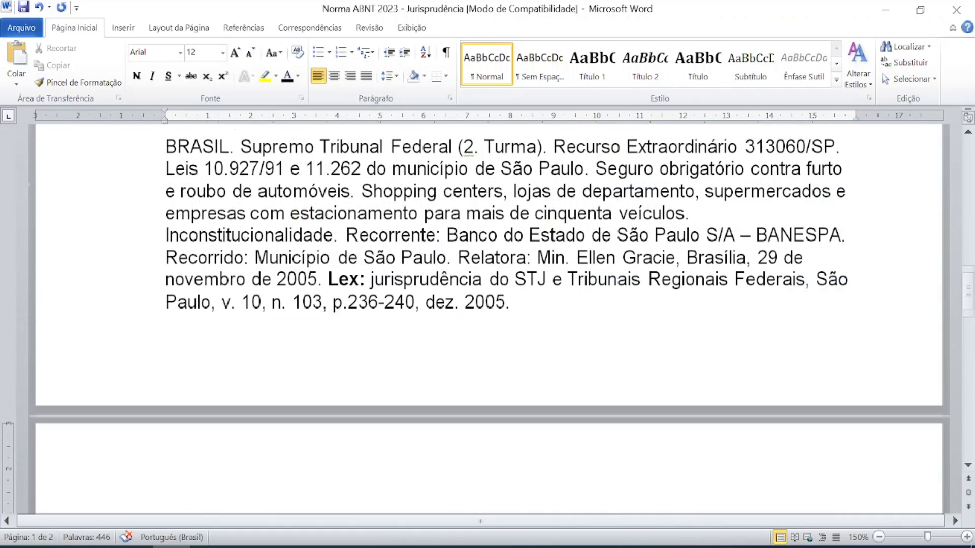
scroll(487, 305, "up", 5)
scroll(488, 305, "up", 10)
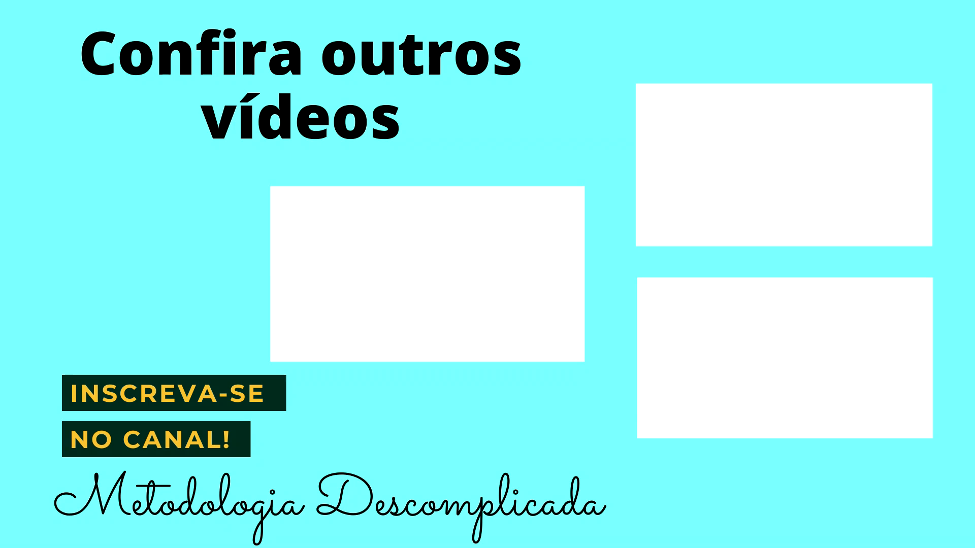